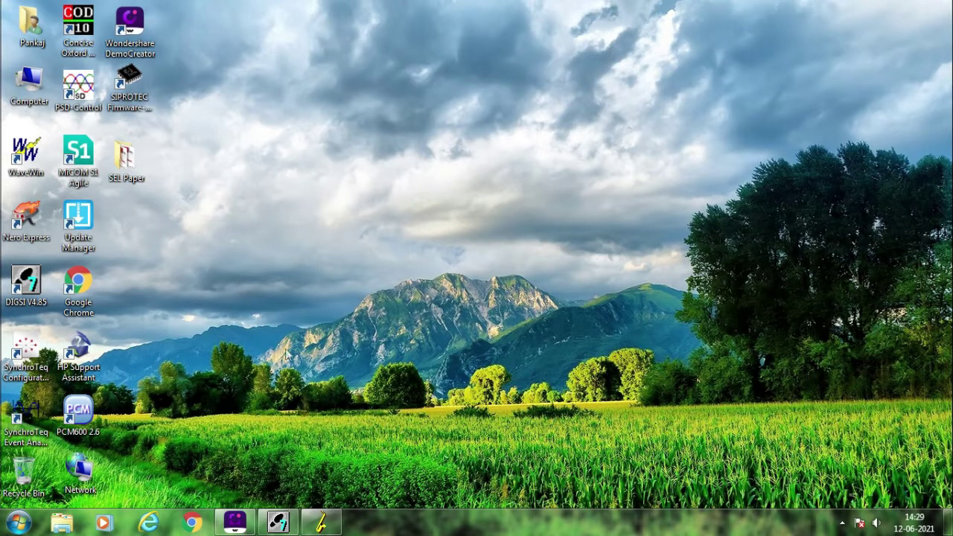
Switch to the open DIGSI device session of relay 7SA522_F1_21.1 and open its Settings functions
{"action": "left_click", "coordinate": [279, 524]}
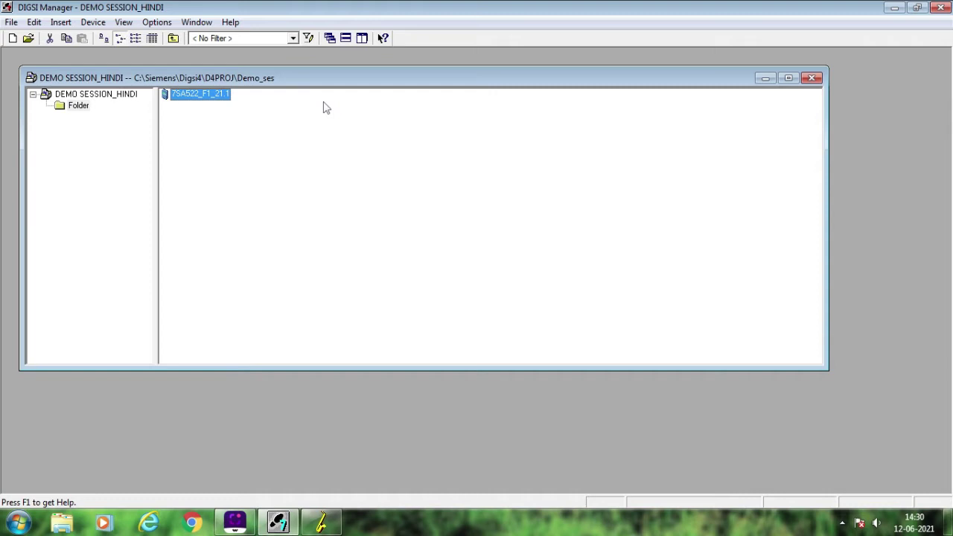
{"action": "left_click", "coordinate": [330, 526]}
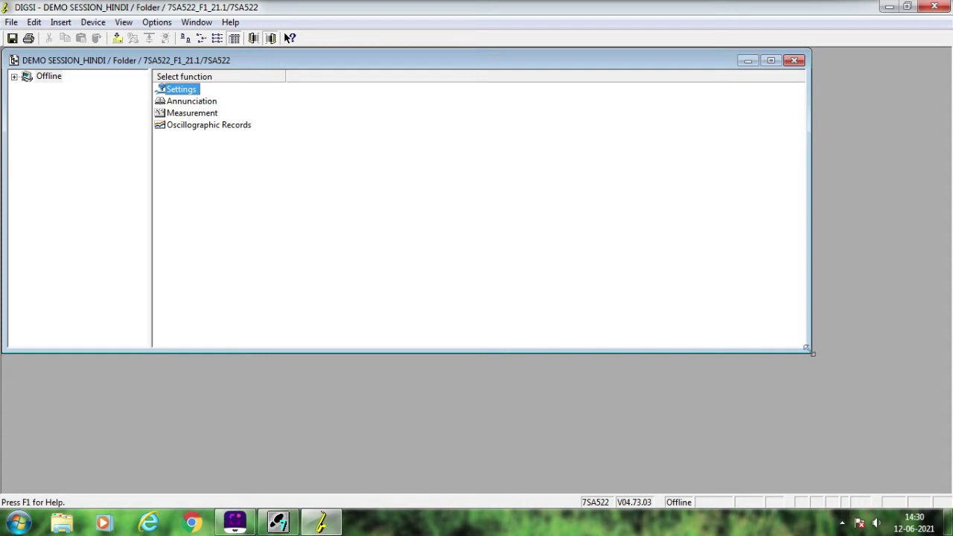
{"action": "right_click", "coordinate": [729, 288]}
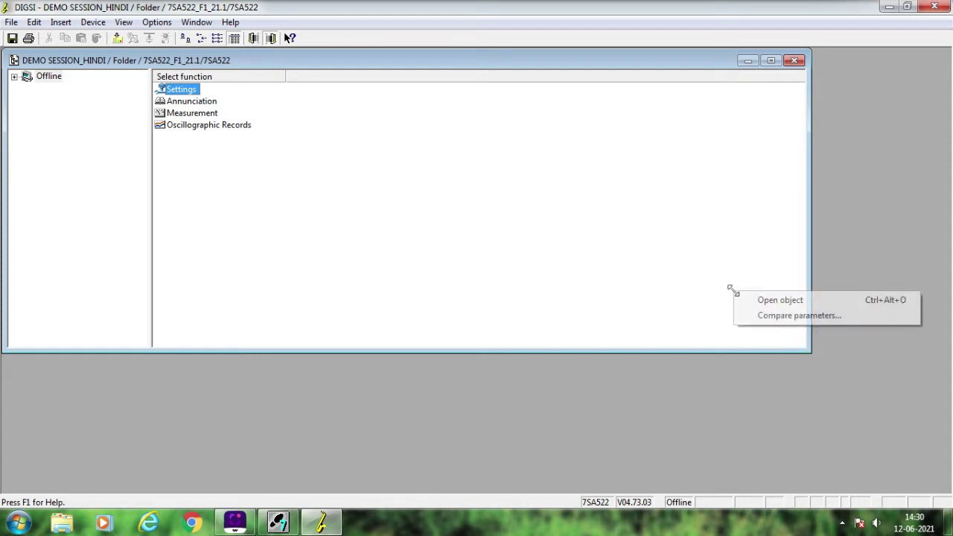
{"action": "left_click", "coordinate": [579, 229]}
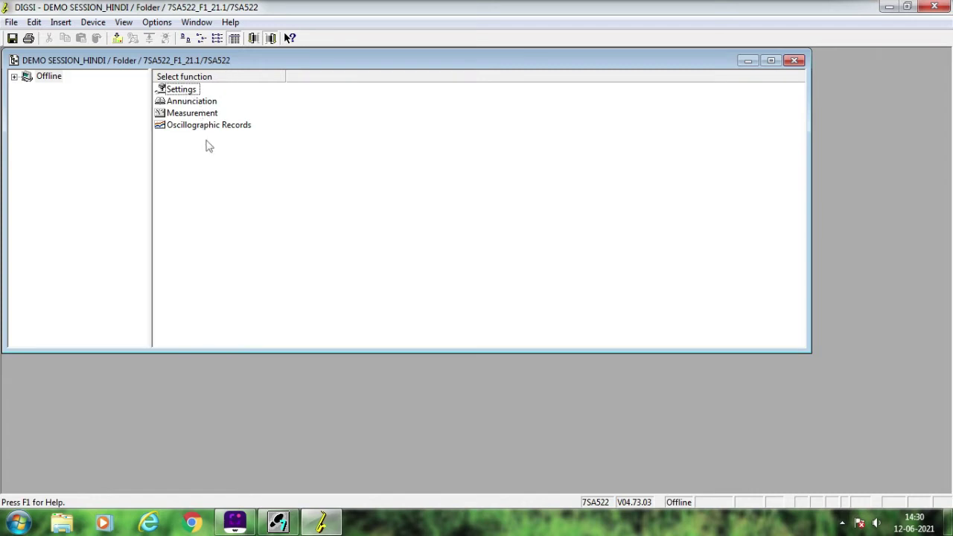
{"action": "double_click", "coordinate": [190, 92]}
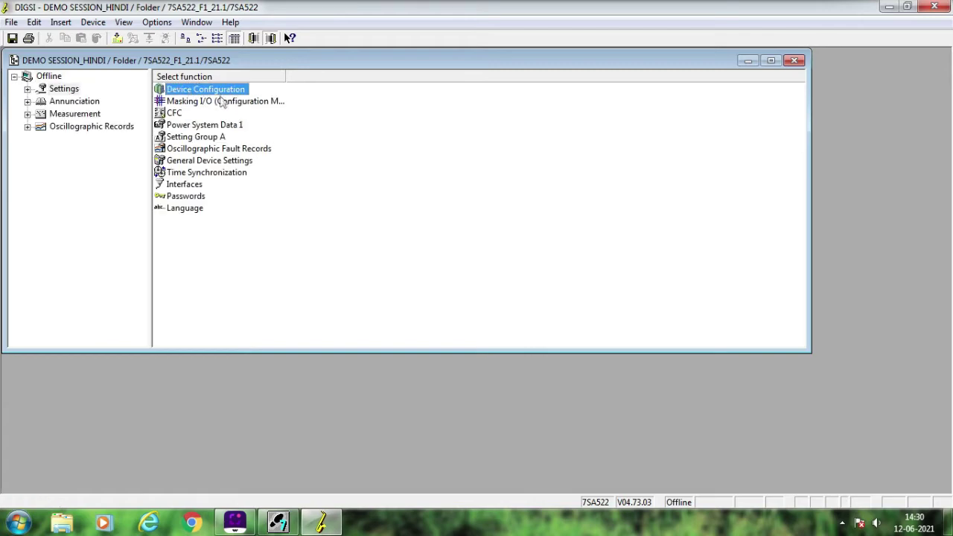
Review the complete functional scope in Device Configuration and close it without changes
{"action": "double_click", "coordinate": [217, 93]}
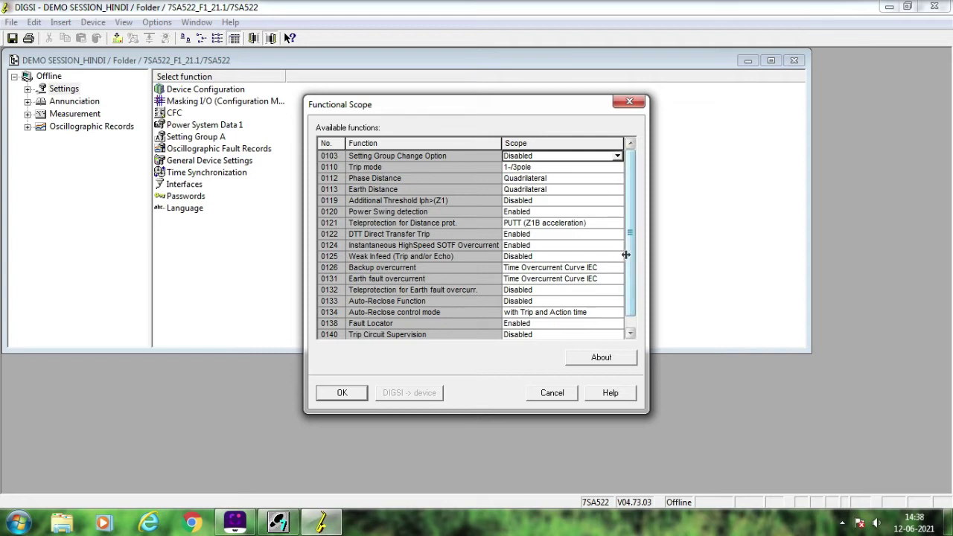
{"action": "scroll", "coordinate": [627, 260], "scroll_direction": "down", "scroll_amount": 1}
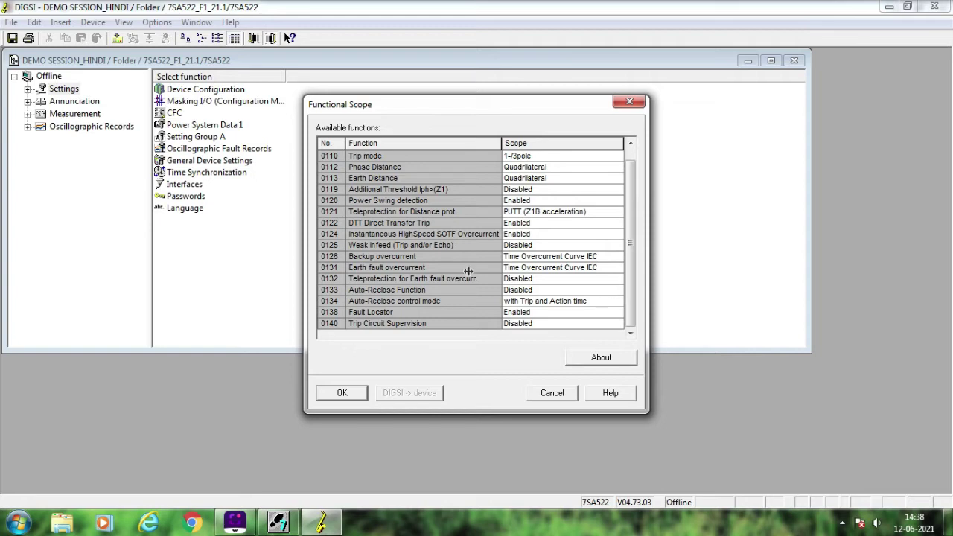
{"action": "left_click", "coordinate": [570, 402]}
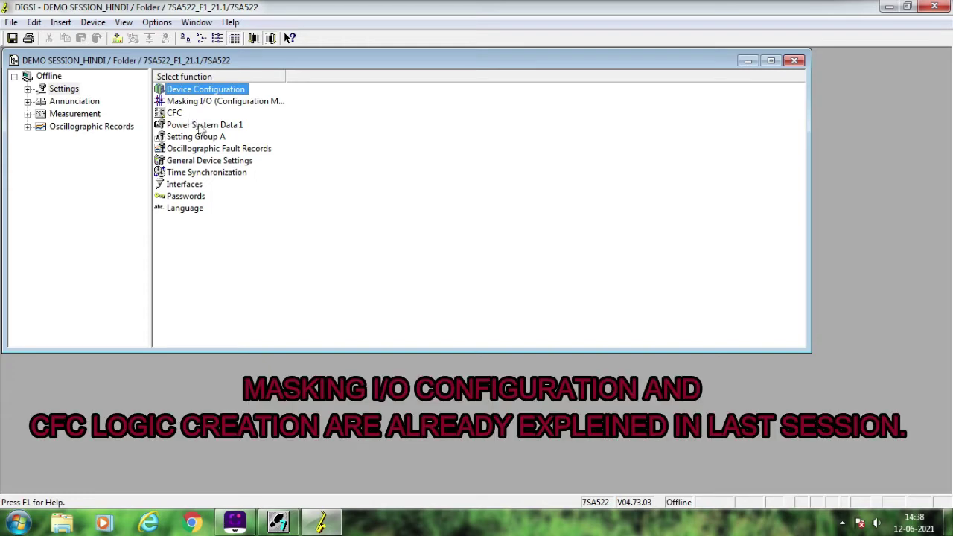
Review the Transformers settings in Power System Data 1, including the choices for the I4 current transformer, and dismiss the Windows color scheme prompt
{"action": "double_click", "coordinate": [201, 125]}
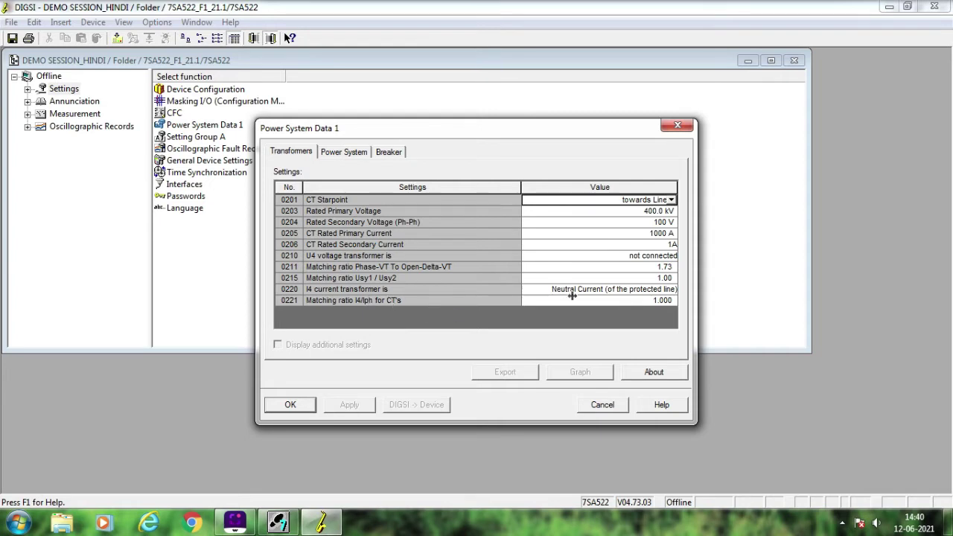
{"action": "mouse_move", "coordinate": [571, 299]}
{"action": "left_click", "coordinate": [605, 290]}
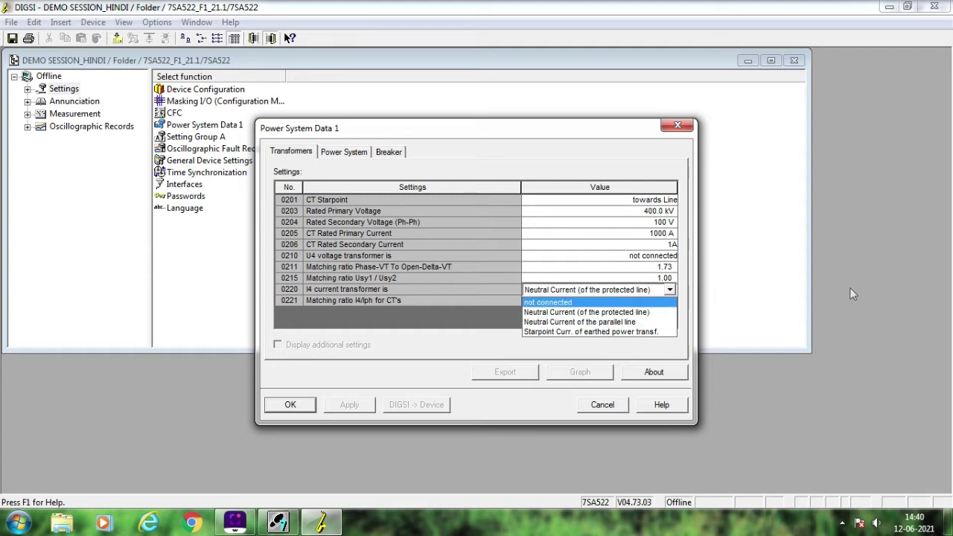
{"action": "left_click", "coordinate": [748, 304]}
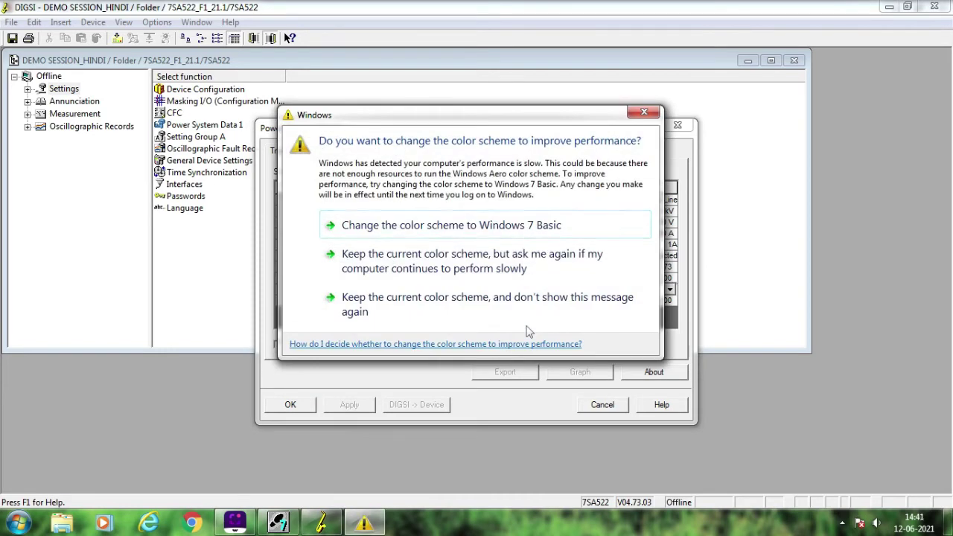
{"action": "left_click", "coordinate": [644, 113]}
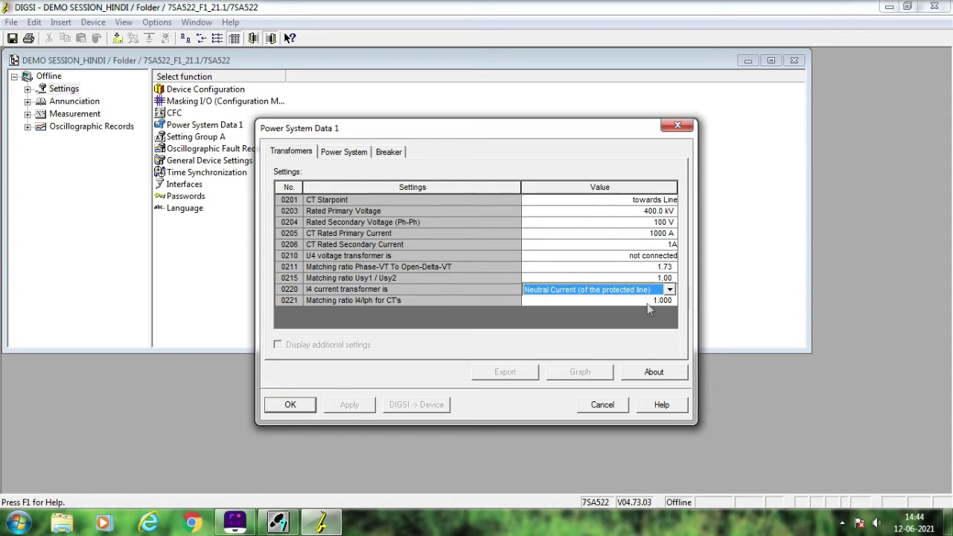
Display the additional settings for the Power System group of Power System Data 1
{"action": "left_click", "coordinate": [361, 156]}
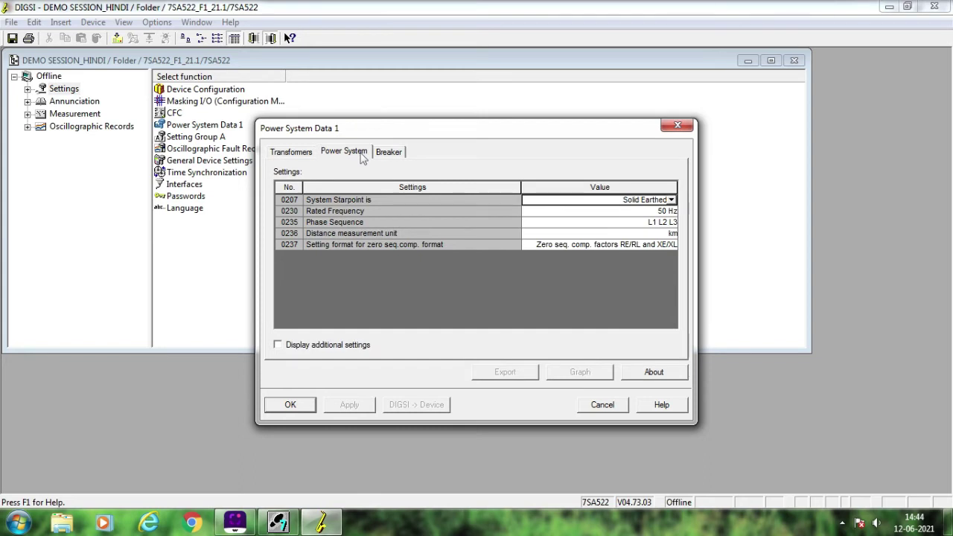
{"action": "left_click", "coordinate": [311, 346]}
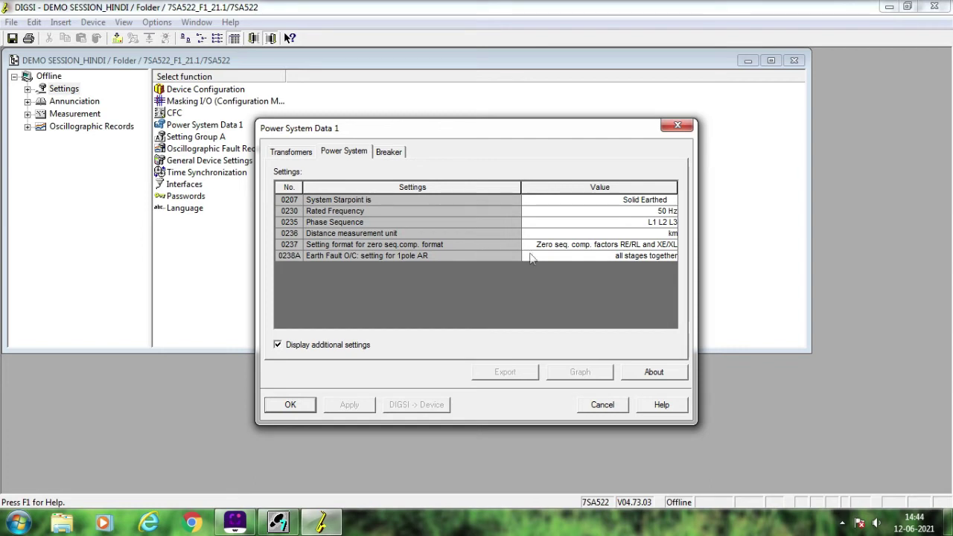
Try the zero sequence compensation format K0 and angle(K0), and return it to factors RE/RL and XE/XL
{"action": "left_click", "coordinate": [619, 245]}
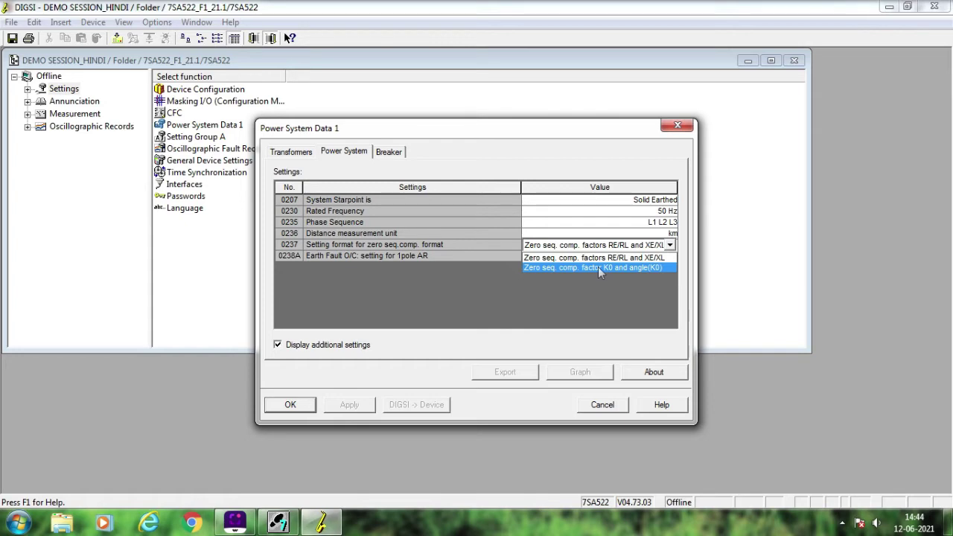
{"action": "left_click", "coordinate": [598, 266]}
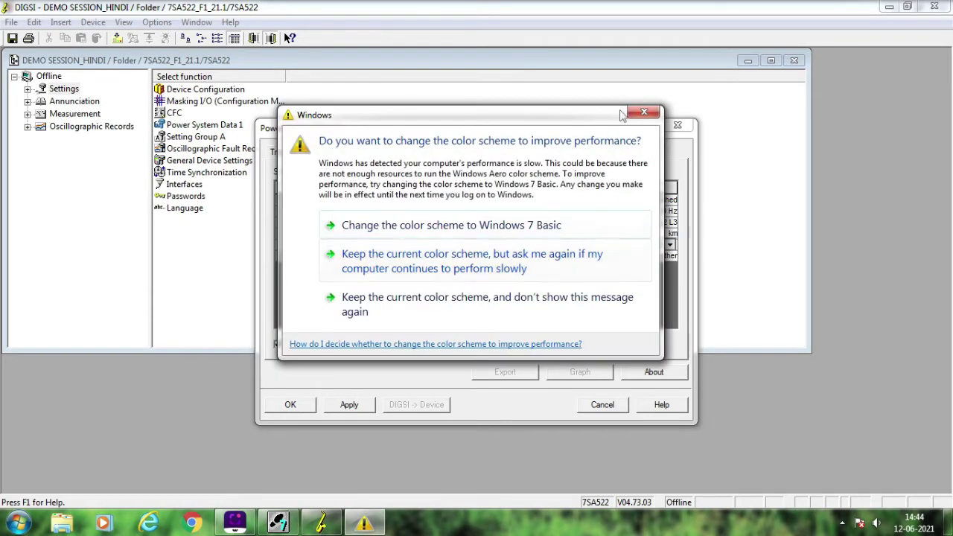
{"action": "left_click", "coordinate": [643, 114]}
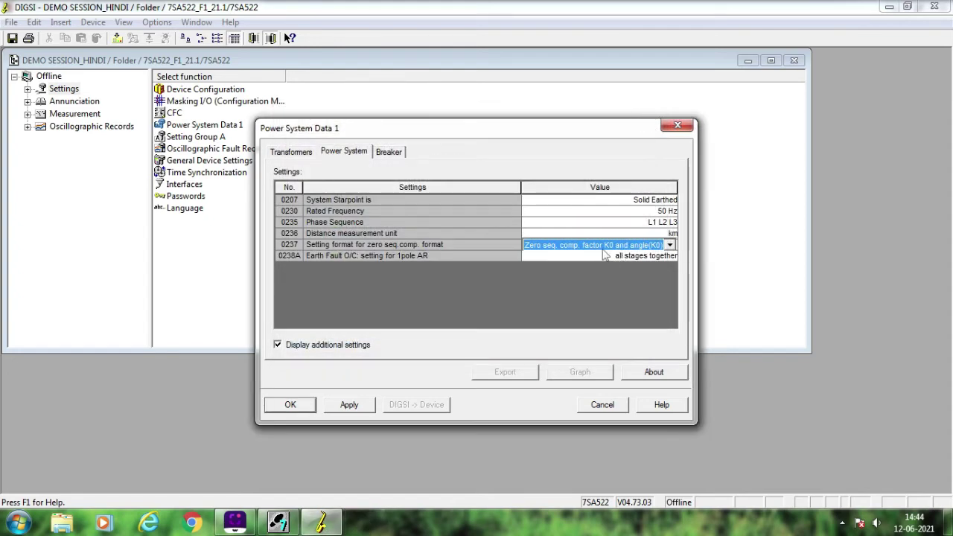
{"action": "left_click", "coordinate": [602, 248]}
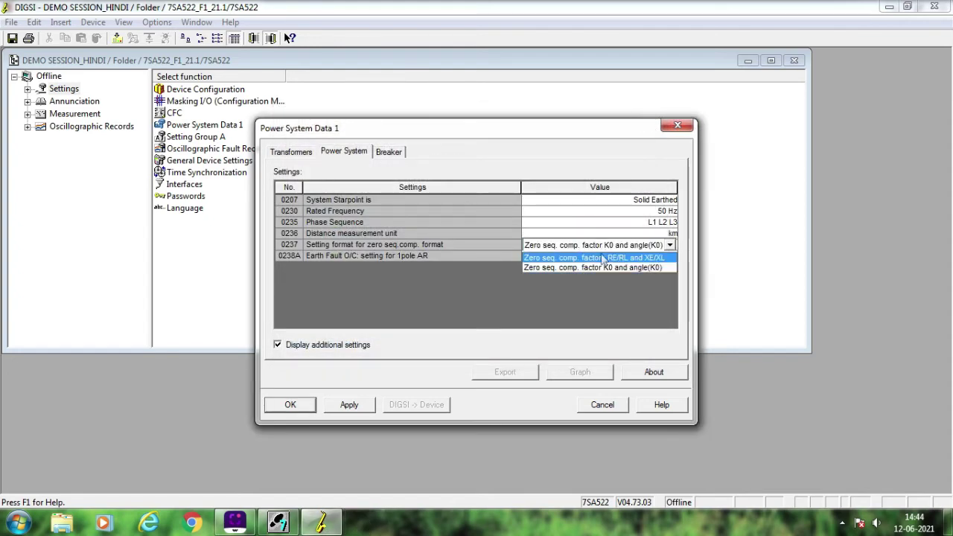
{"action": "left_click", "coordinate": [602, 258]}
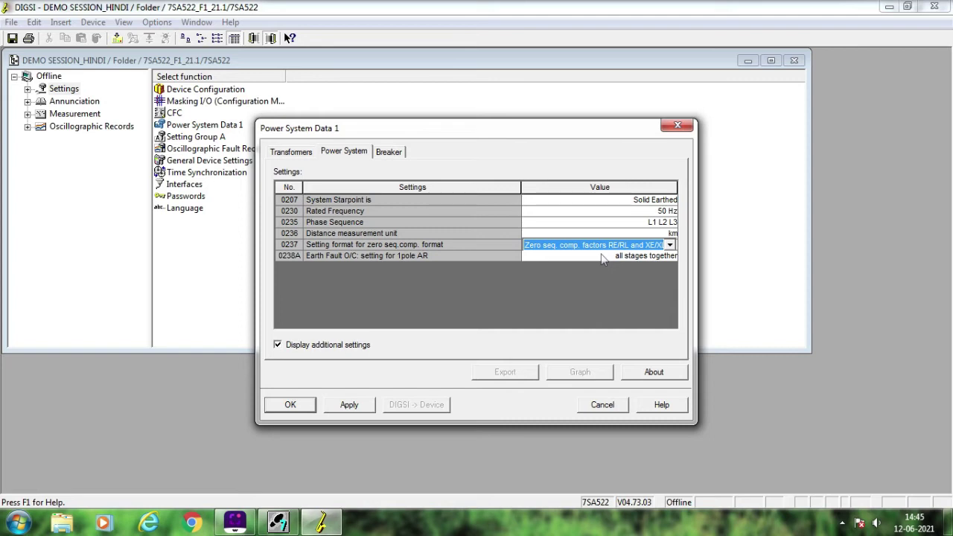
Review the Breaker command durations and test dead time, and close Power System Data 1 without saving
{"action": "left_click", "coordinate": [388, 152]}
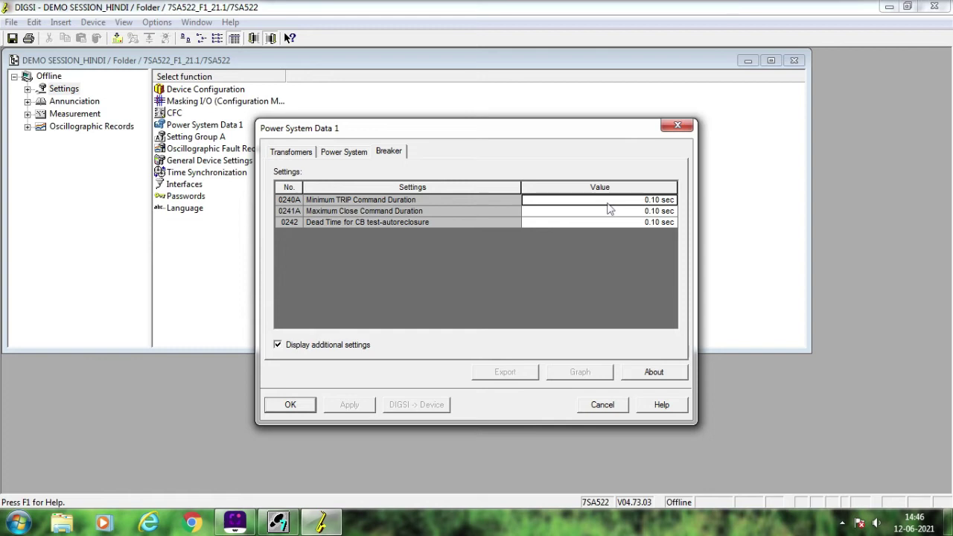
{"action": "key", "text": "Escape"}
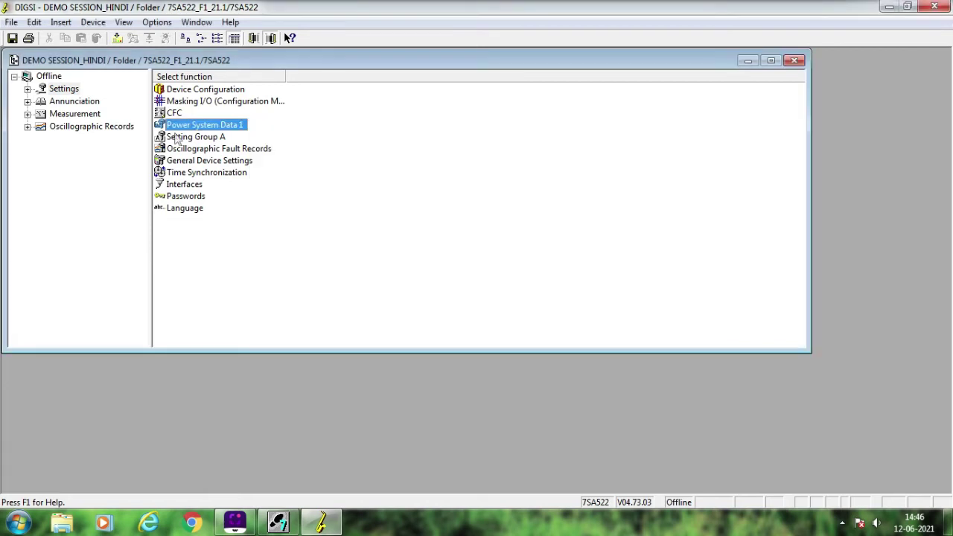
Examine the Power System and Line Status settings in Power System Data 2 of Setting Group A
{"action": "double_click", "coordinate": [190, 142]}
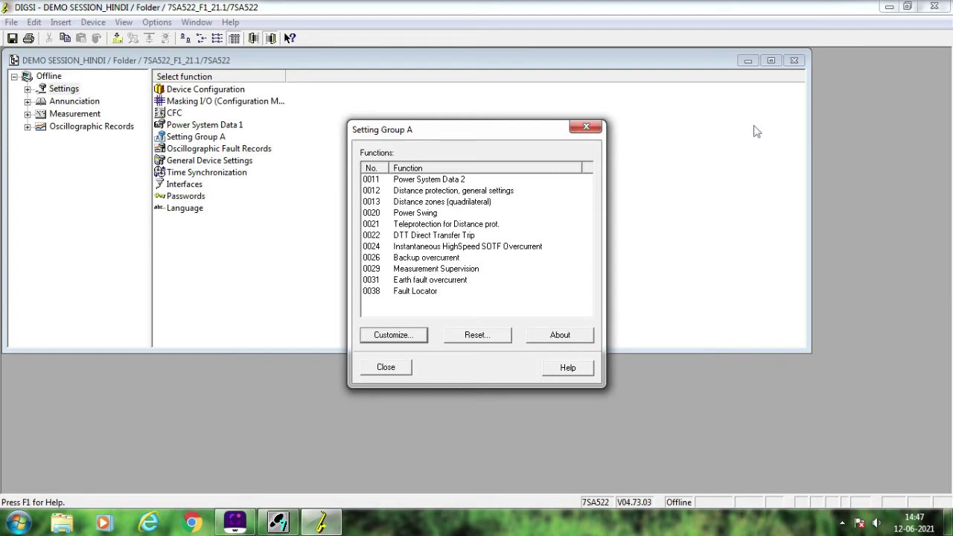
{"action": "double_click", "coordinate": [452, 183]}
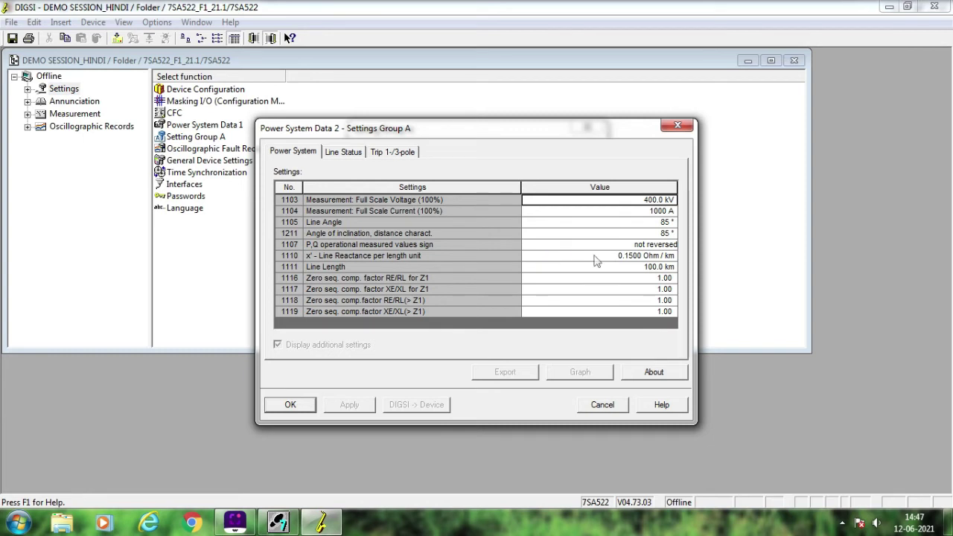
{"action": "mouse_move", "coordinate": [596, 261]}
{"action": "left_click", "coordinate": [328, 153]}
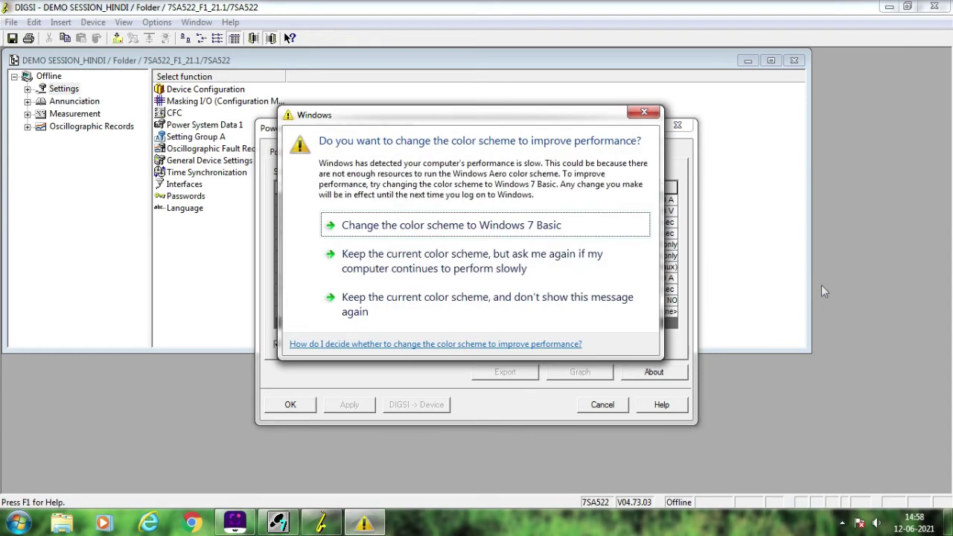
{"action": "left_click", "coordinate": [644, 112]}
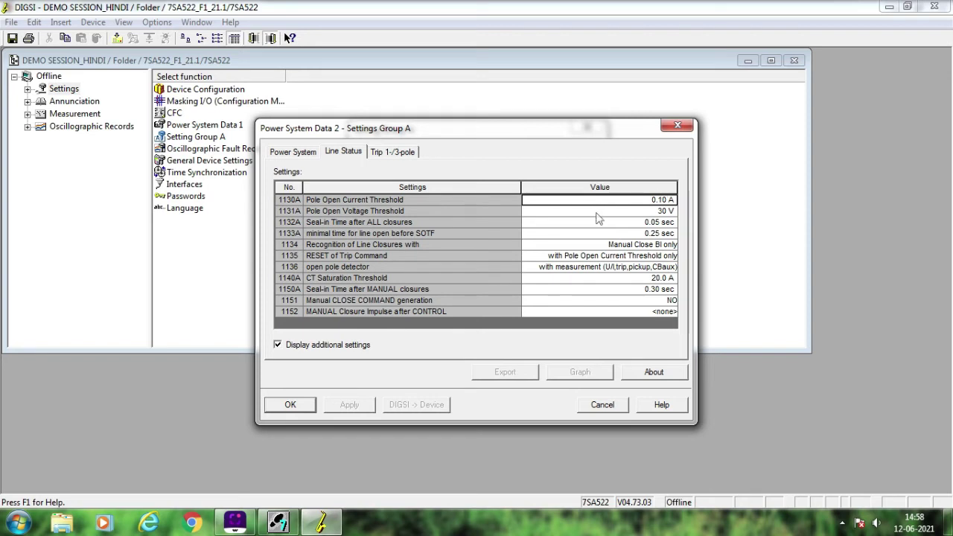
{"action": "mouse_move", "coordinate": [599, 217]}
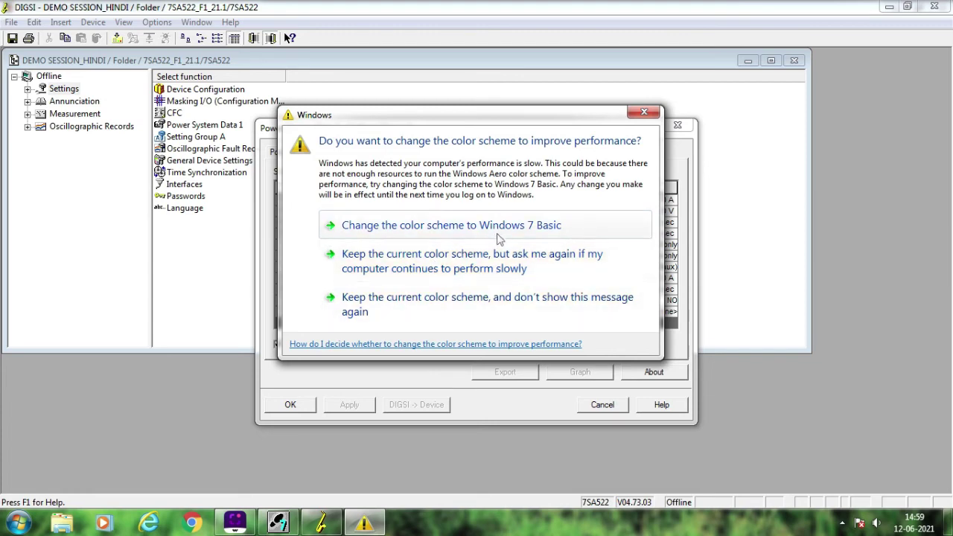
Change the Windows color scheme to Windows 7 Basic, and review the Trip 1-/3-pole settings before accepting Power System Data 2
{"action": "left_click", "coordinate": [499, 237]}
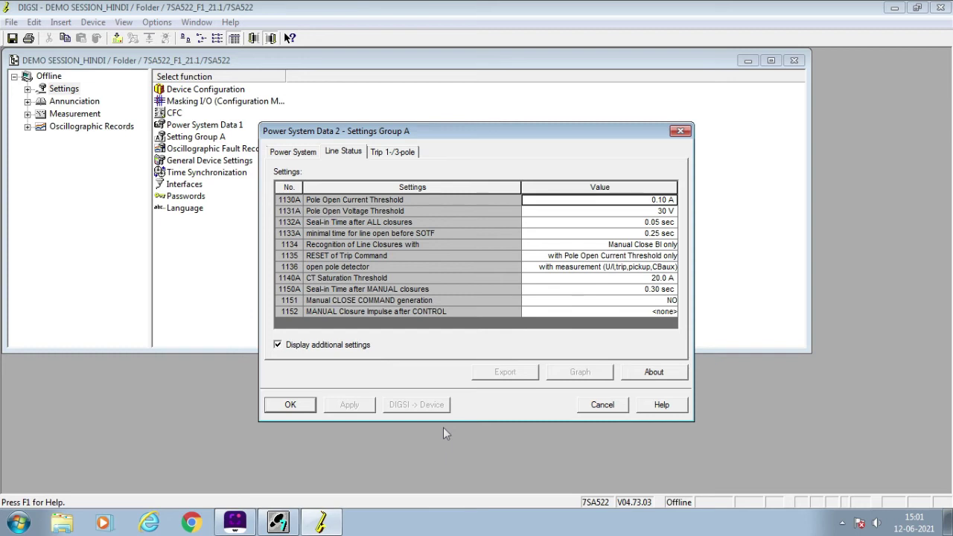
{"action": "left_click", "coordinate": [390, 152]}
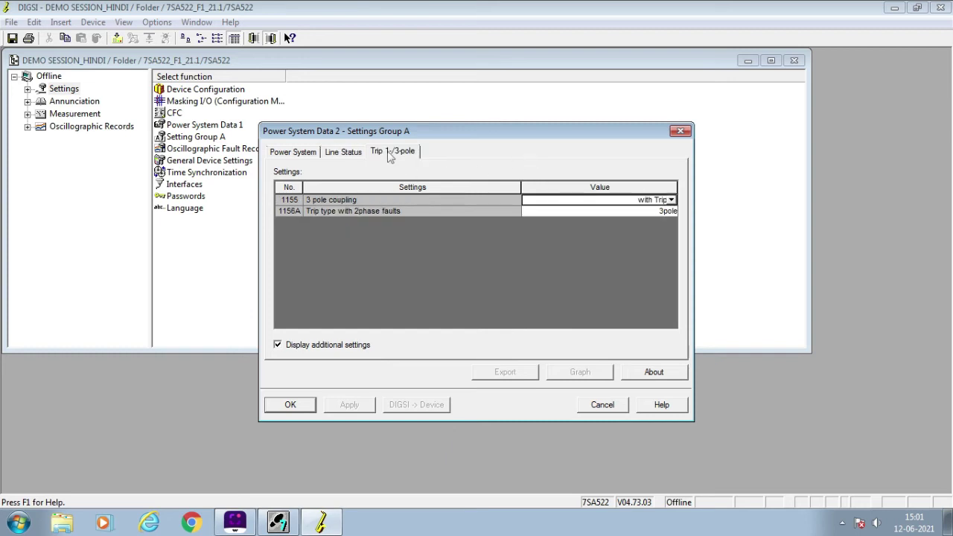
{"action": "left_click", "coordinate": [296, 401]}
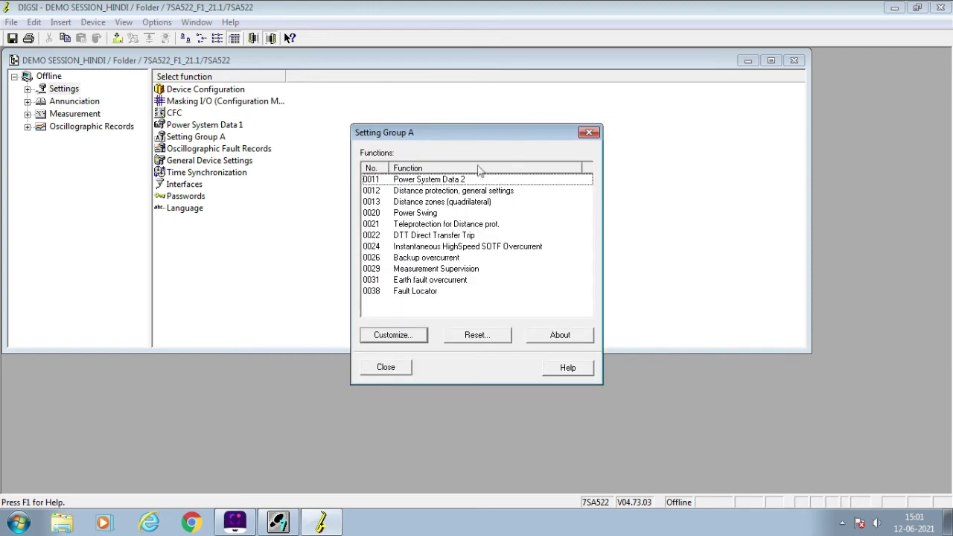
Review the General distance protection settings of Setting Group A, including the choices for instantaneous trip after SwitchOnToFault
{"action": "left_click", "coordinate": [447, 193]}
{"action": "double_click", "coordinate": [445, 192]}
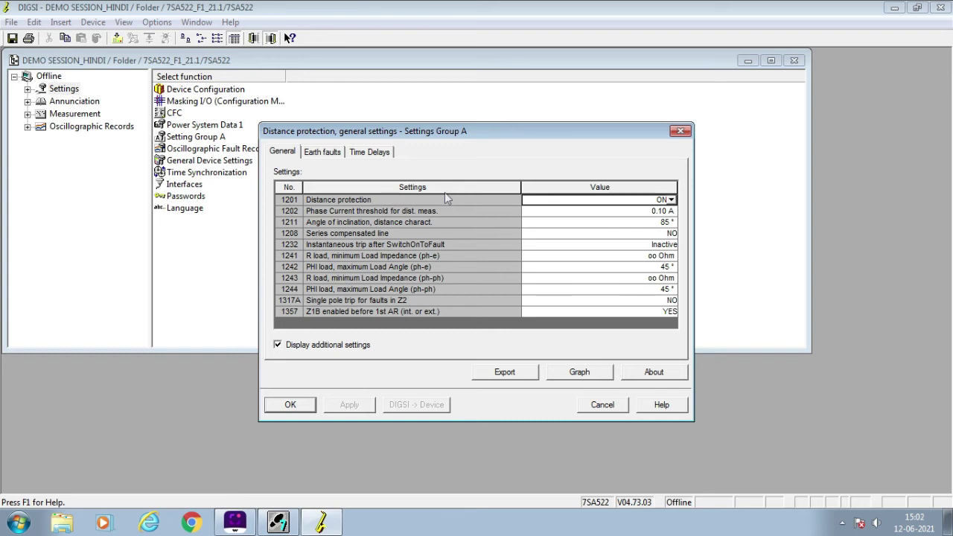
{"action": "left_click", "coordinate": [617, 245]}
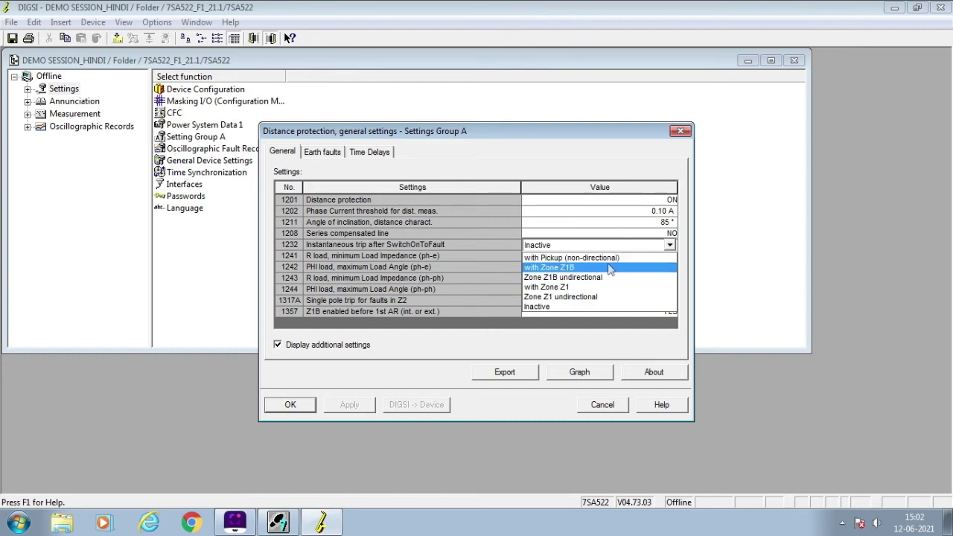
{"action": "left_click", "coordinate": [505, 240]}
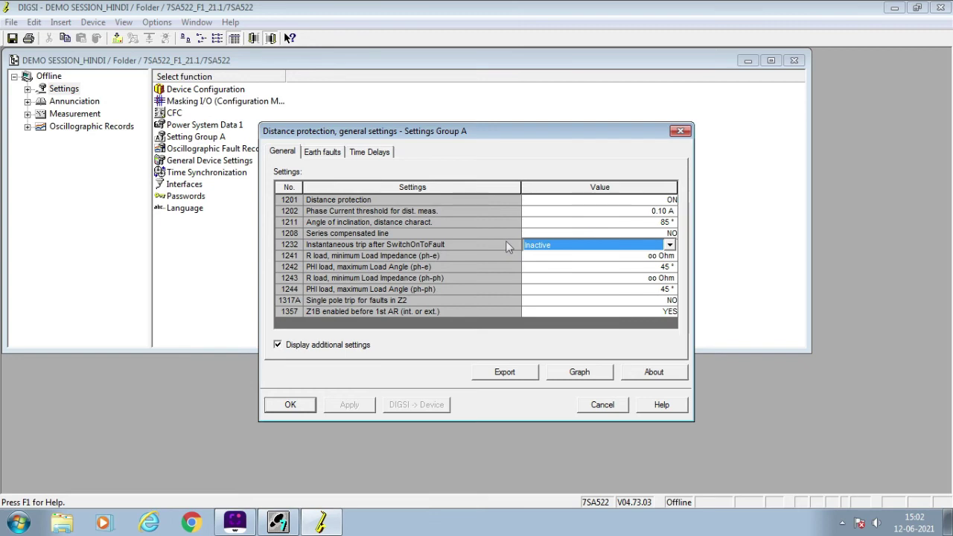
Review the Earth faults settings, set the condition for zone timer start to "with zone pickup", and accept the general distance protection settings
{"action": "left_click", "coordinate": [337, 151]}
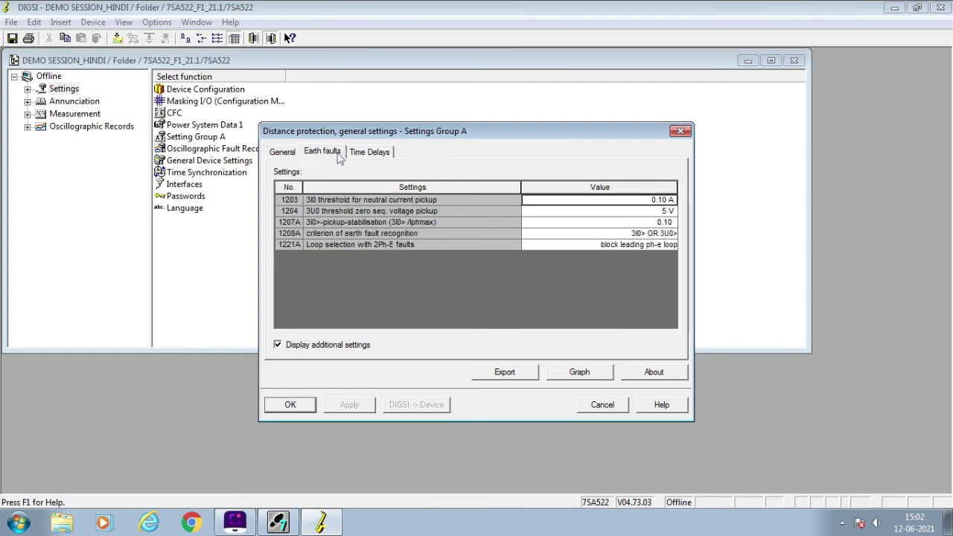
{"action": "left_click", "coordinate": [359, 154]}
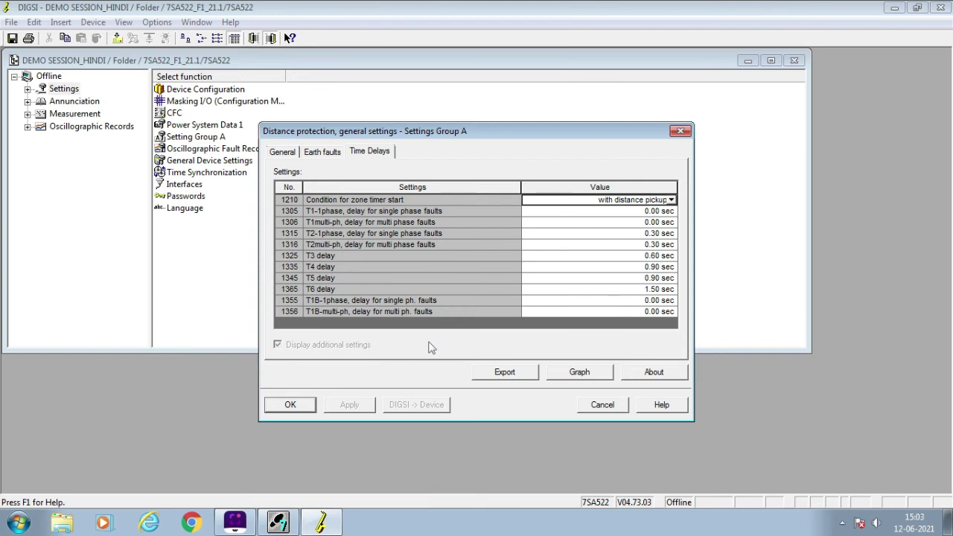
{"action": "left_click", "coordinate": [641, 201]}
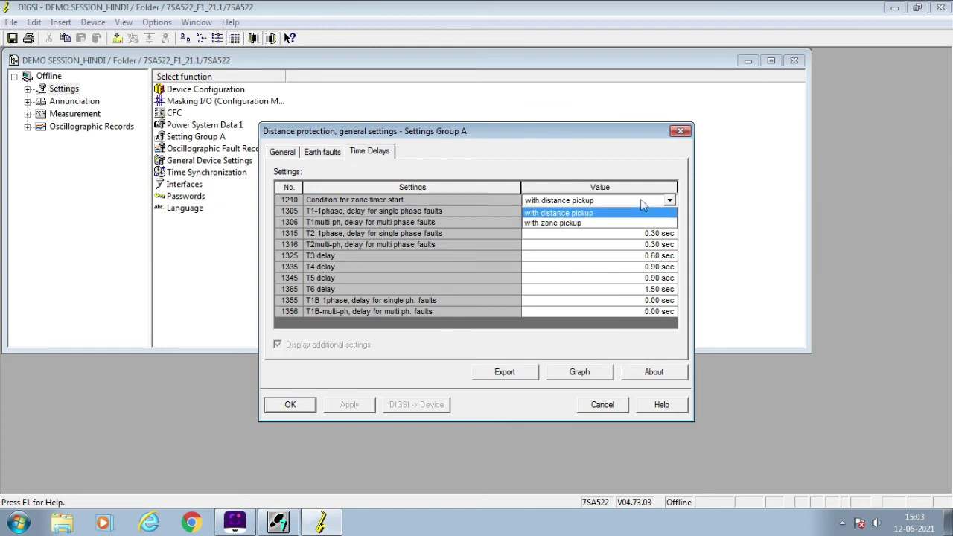
{"action": "left_click", "coordinate": [563, 227]}
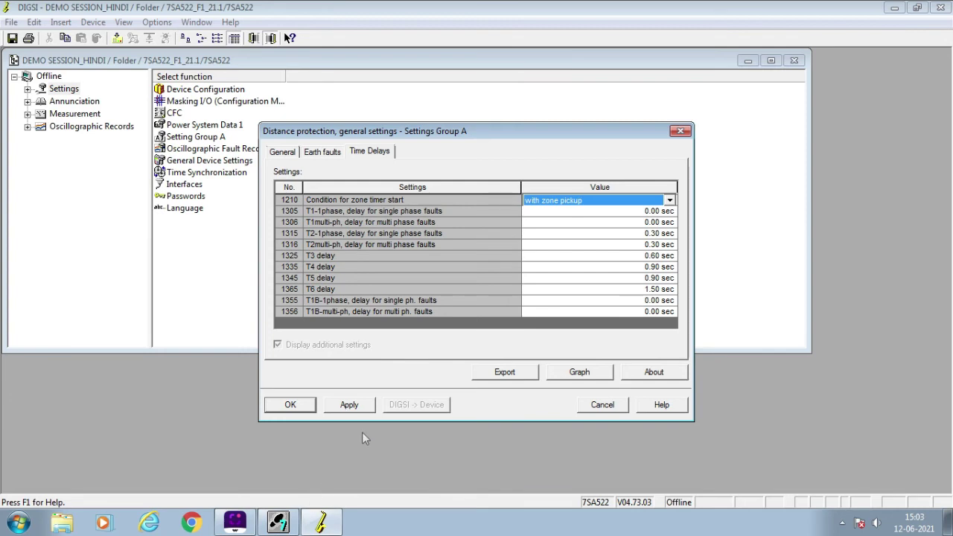
{"action": "left_click", "coordinate": [302, 406]}
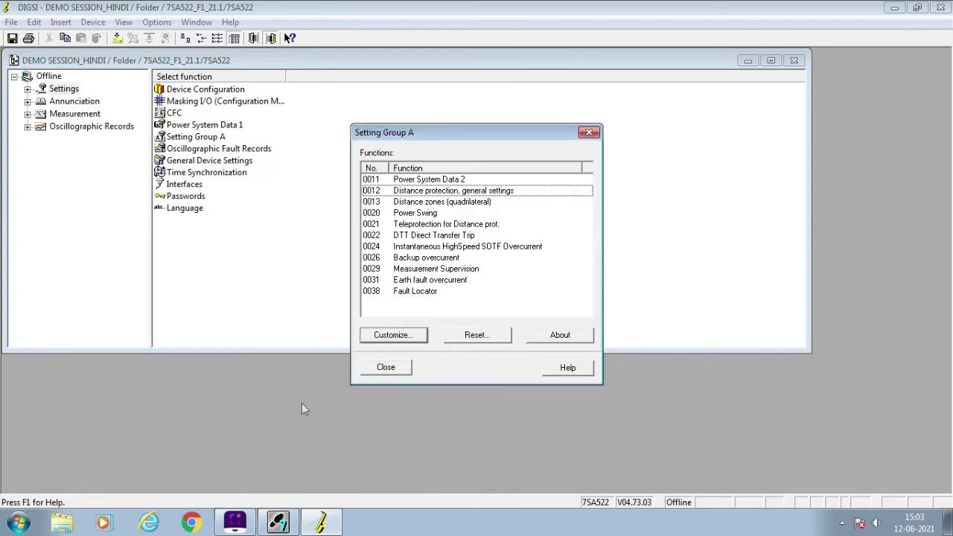
In the quadrilateral distance zones of Setting Group A, set the Zone Z1 reduction angle for load compensation to 5°
{"action": "double_click", "coordinate": [417, 205]}
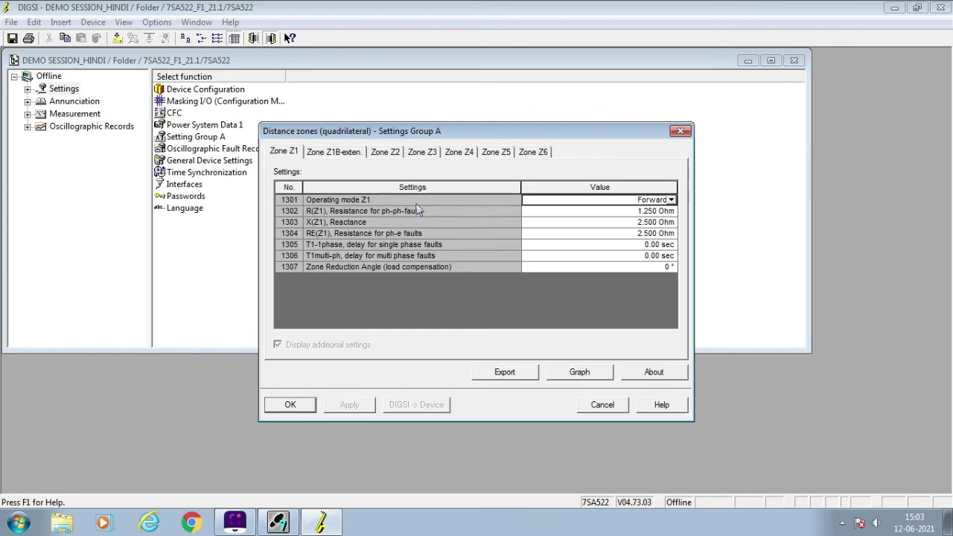
{"action": "left_click", "coordinate": [315, 153]}
{"action": "left_click", "coordinate": [376, 158]}
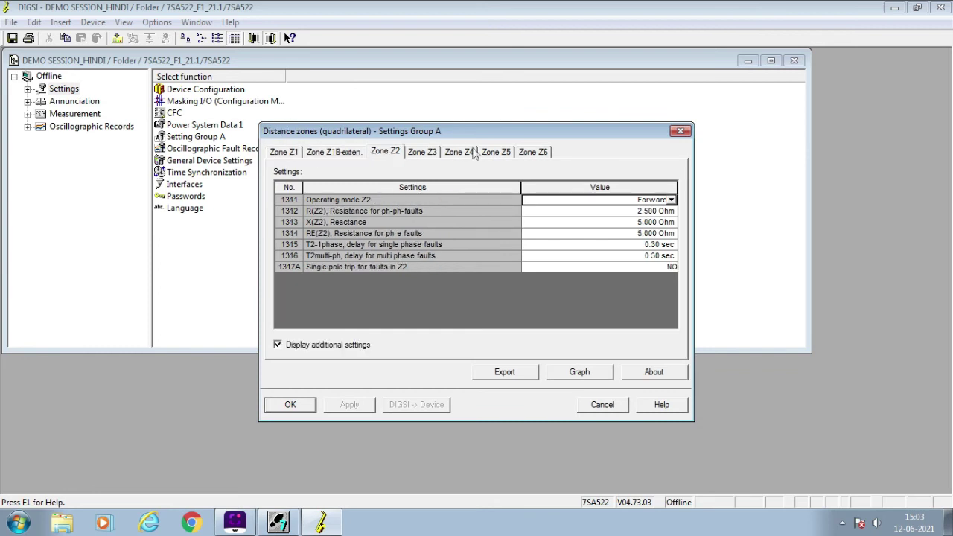
{"action": "left_click", "coordinate": [291, 154]}
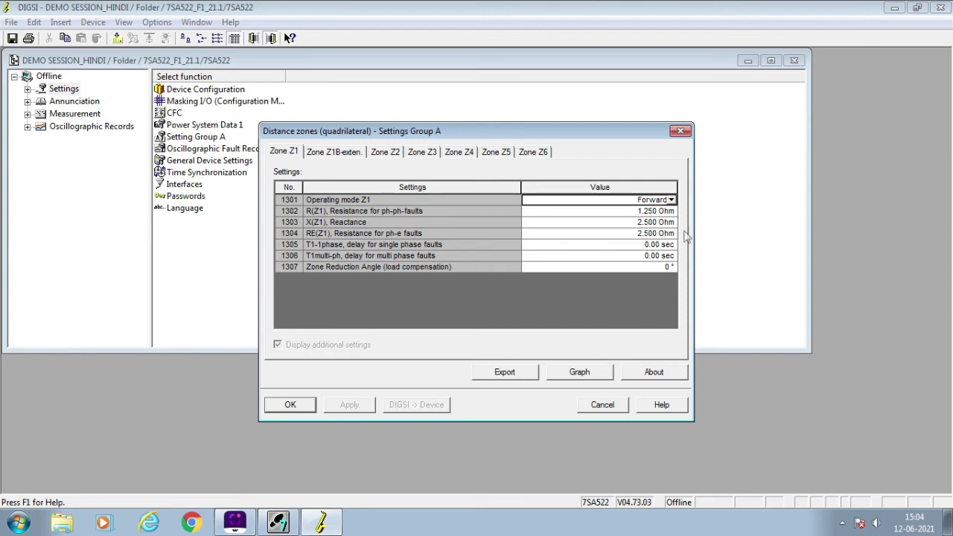
{"action": "mouse_move", "coordinate": [579, 253]}
{"action": "left_click", "coordinate": [652, 266]}
{"action": "type", "text": "5"}
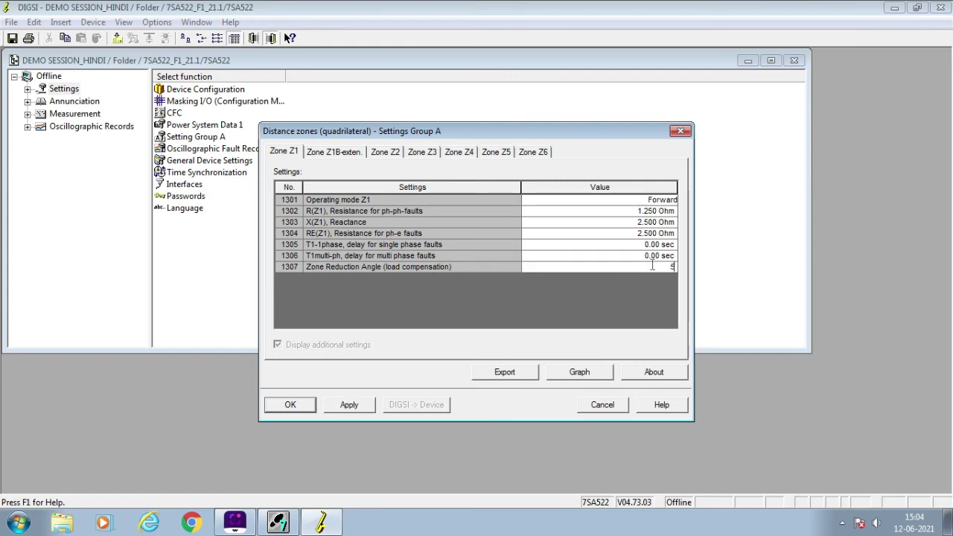
{"action": "key", "text": "Up"}
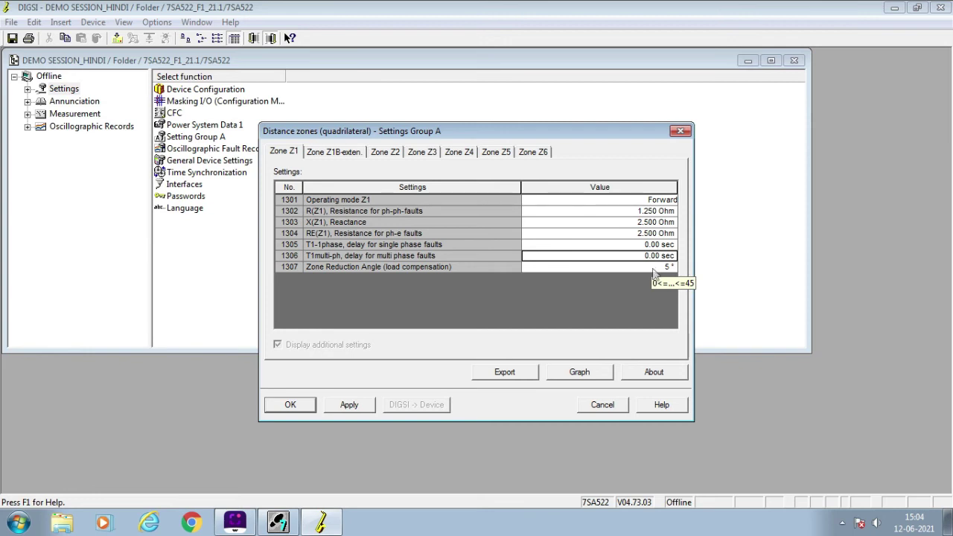
{"action": "left_click", "coordinate": [652, 268]}
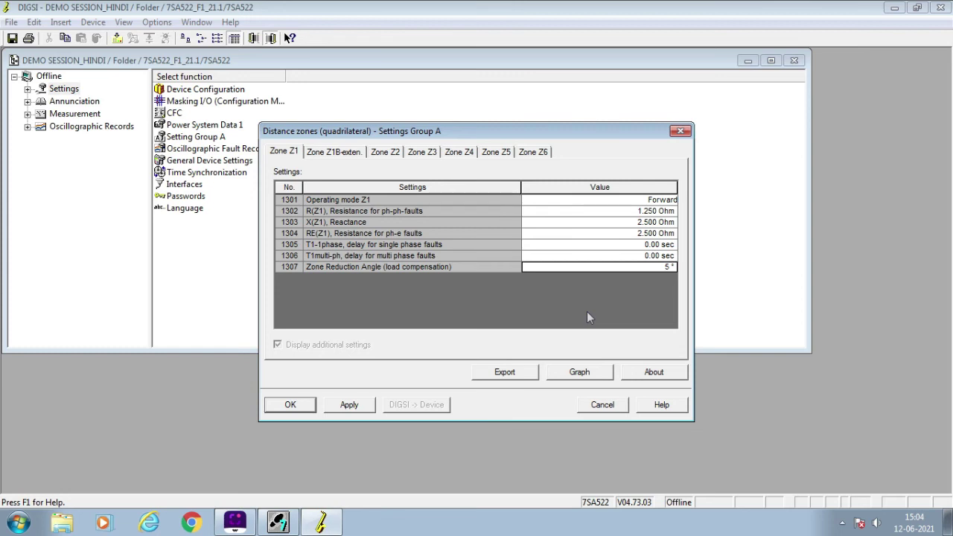
Review the Zone Z1B extension, Zone Z2 and Zone Z3 settings, and cancel out of the distance zones
{"action": "left_click", "coordinate": [320, 156]}
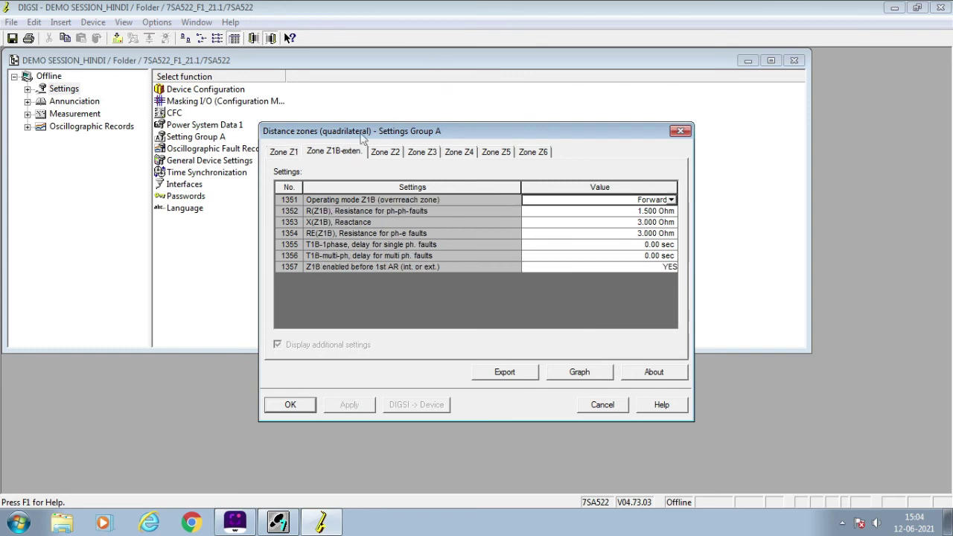
{"action": "left_click", "coordinate": [392, 154]}
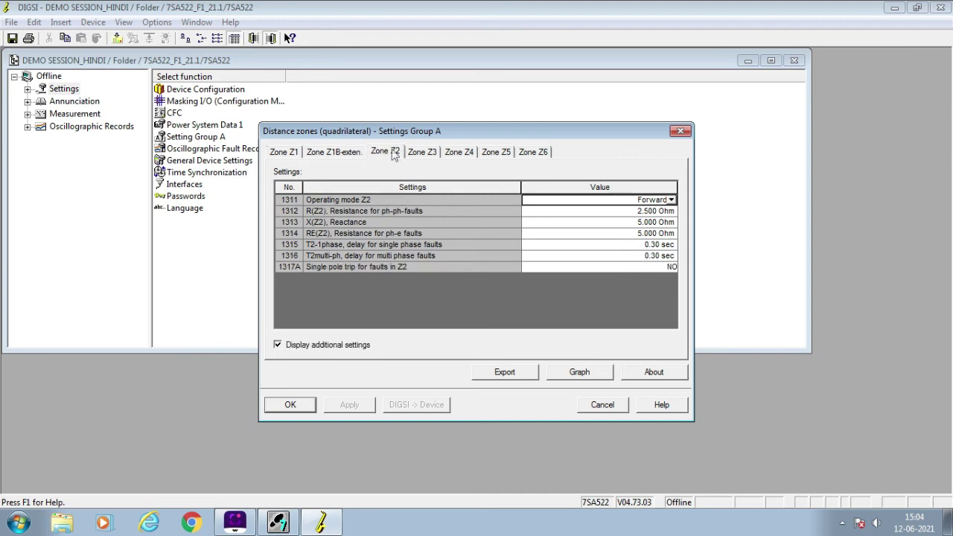
{"action": "left_click", "coordinate": [357, 155]}
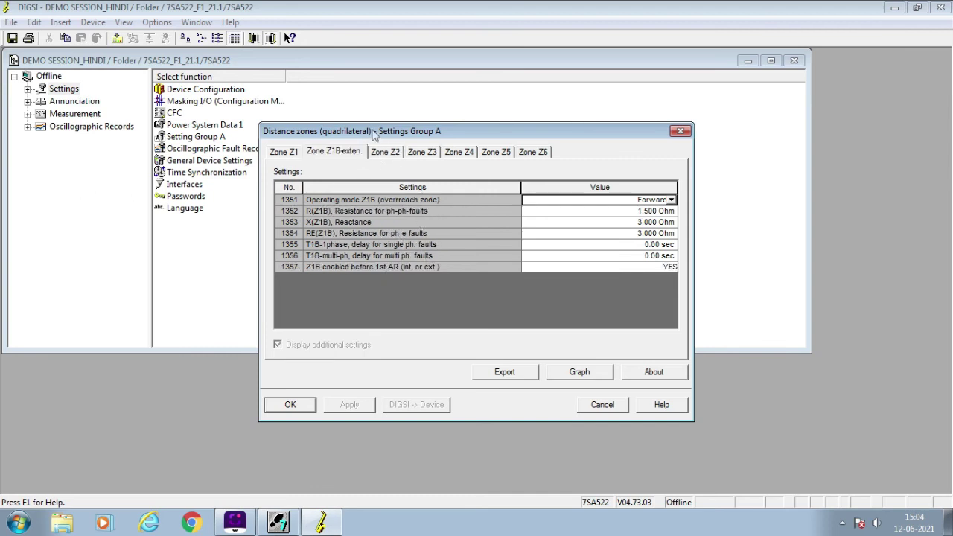
{"action": "left_click", "coordinate": [381, 153]}
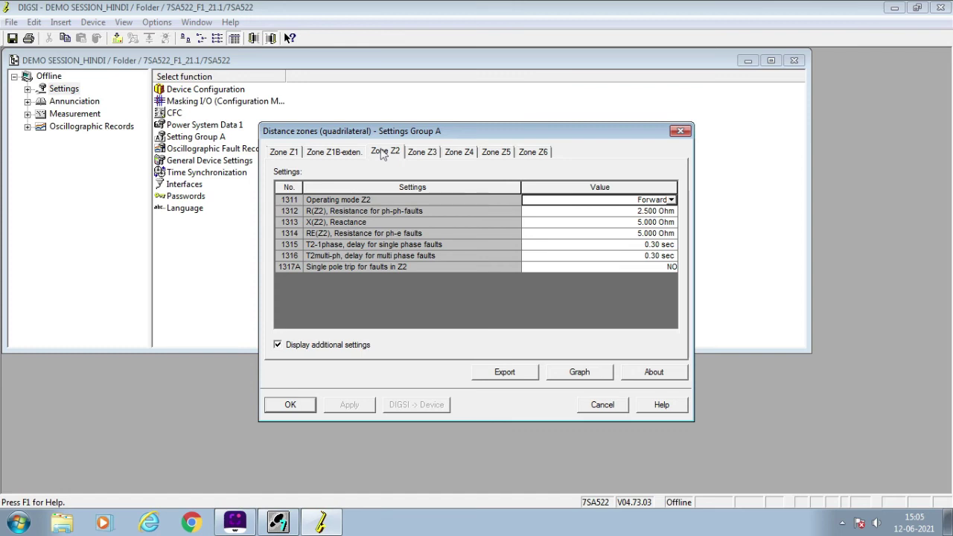
{"action": "left_click", "coordinate": [434, 153]}
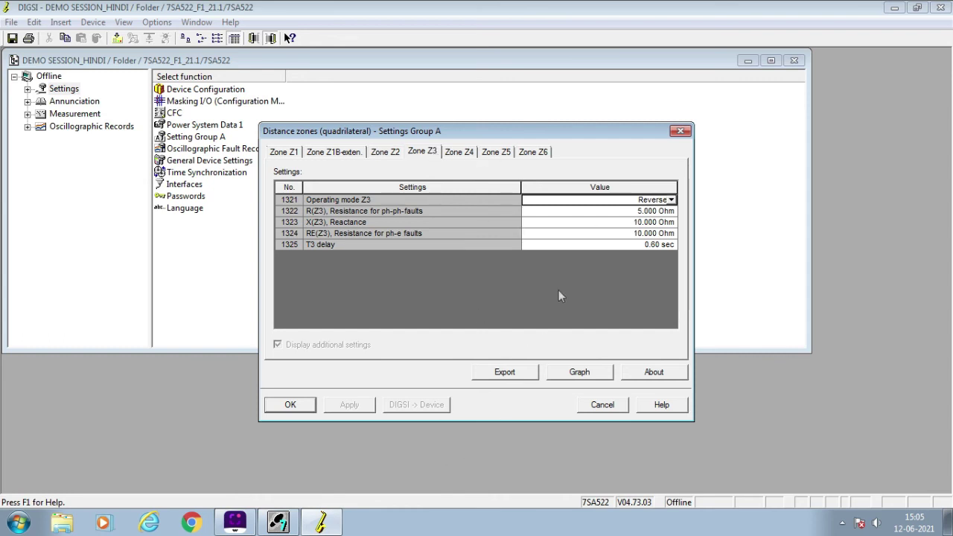
{"action": "left_click", "coordinate": [602, 404]}
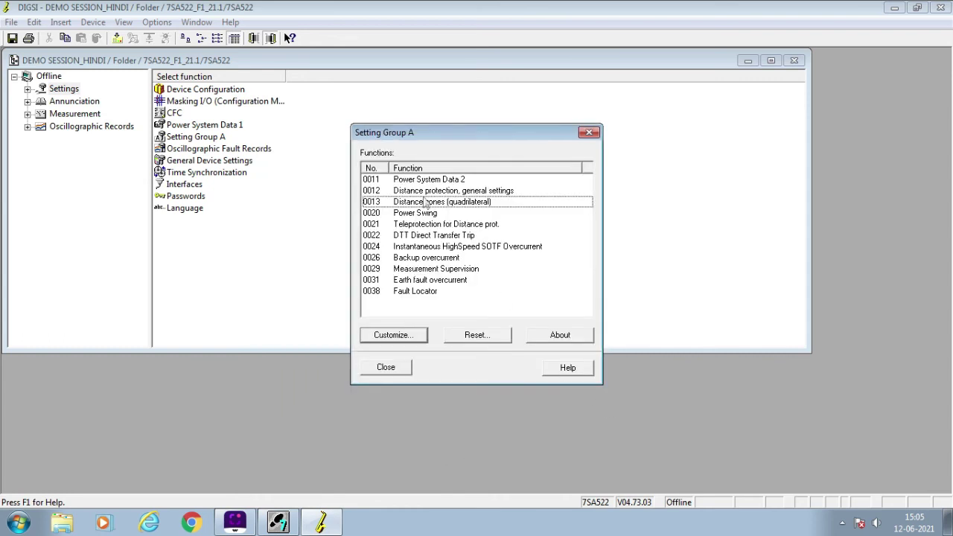
Review the Power Swing and Teleprotection for Distance protection settings, including the Type of Line choices, and close Setting Group A
{"action": "double_click", "coordinate": [400, 213]}
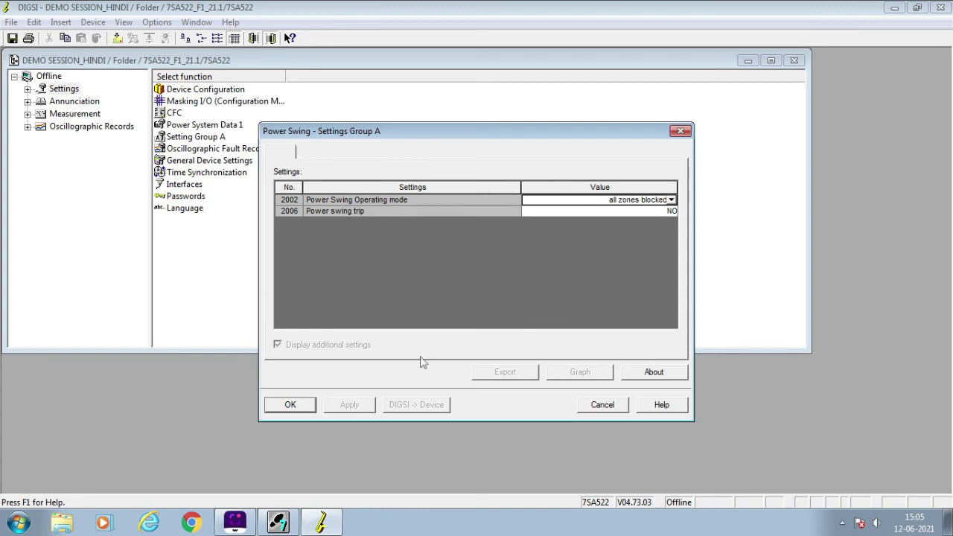
{"action": "left_click", "coordinate": [307, 410]}
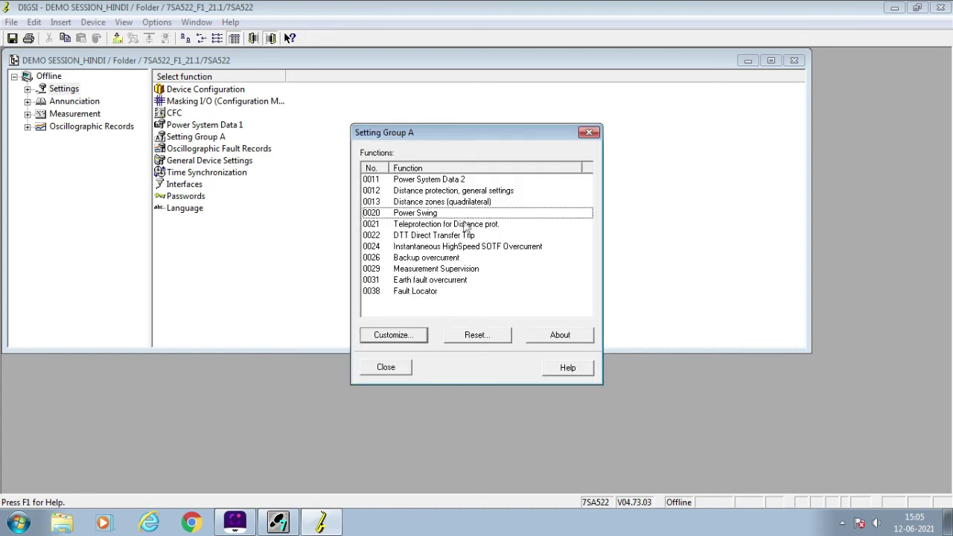
{"action": "double_click", "coordinate": [462, 223]}
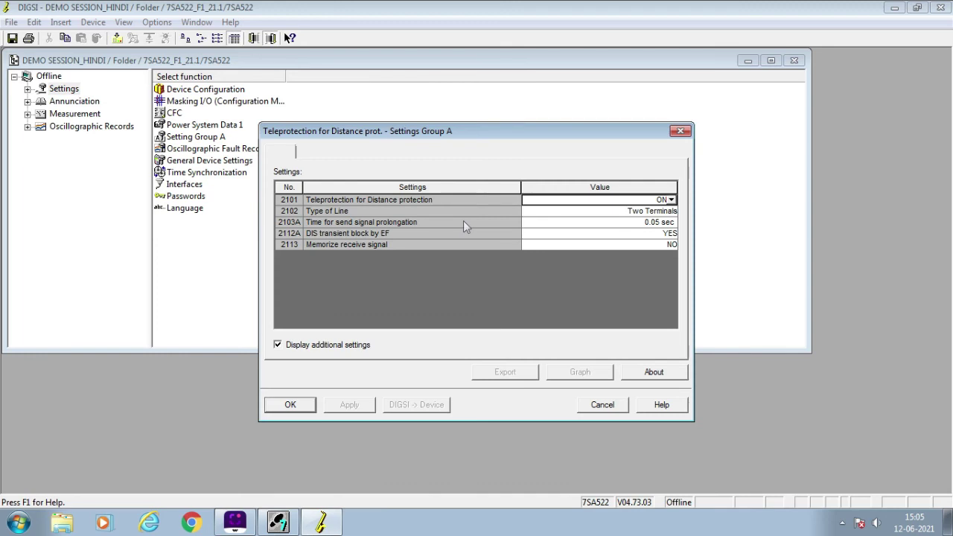
{"action": "left_click", "coordinate": [591, 212]}
{"action": "left_click", "coordinate": [591, 212]}
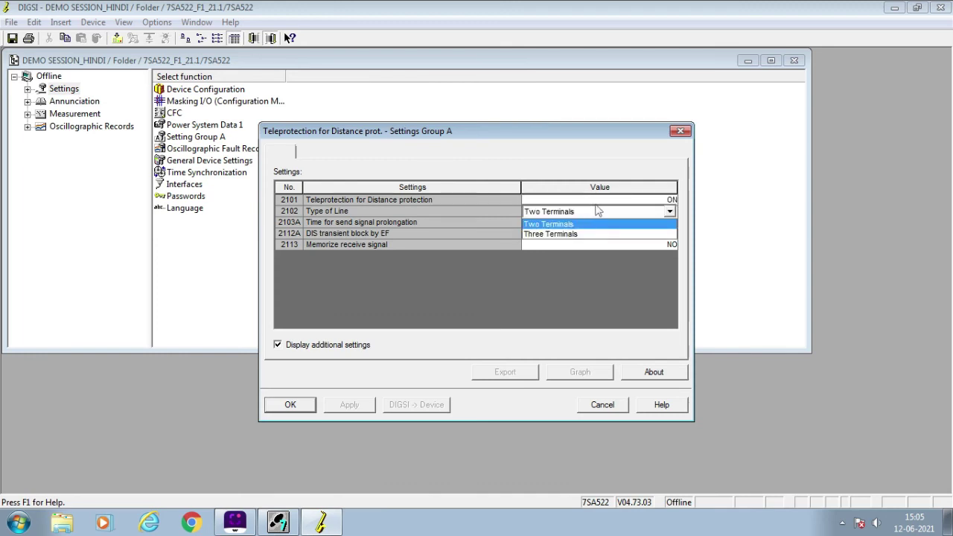
{"action": "left_click", "coordinate": [796, 202]}
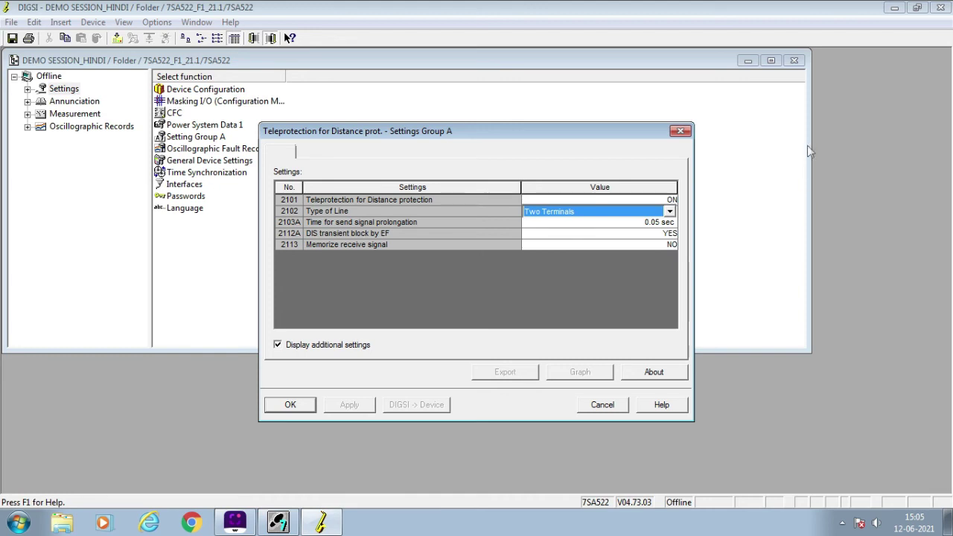
{"action": "left_click", "coordinate": [679, 131]}
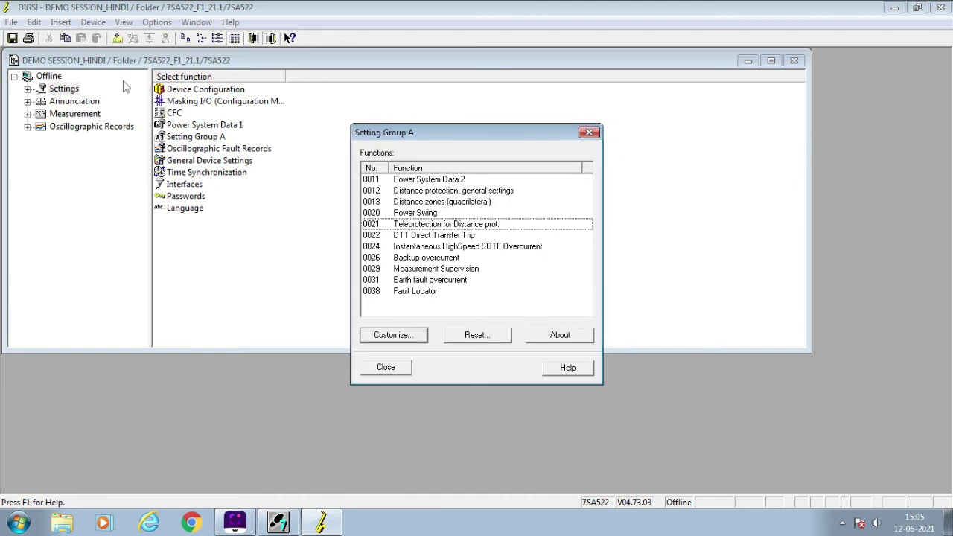
{"action": "left_click", "coordinate": [589, 133]}
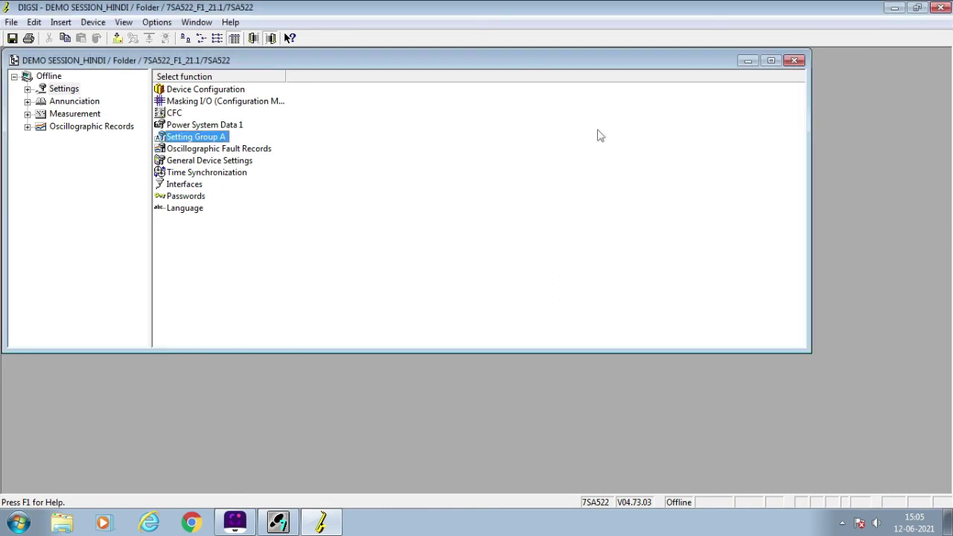
Expand the Teleprot. Dist. signals in the Masking I/O configuration matrix, filtering first by "Configured to BI, BO, or LED", then "Information configured"
{"action": "double_click", "coordinate": [182, 102]}
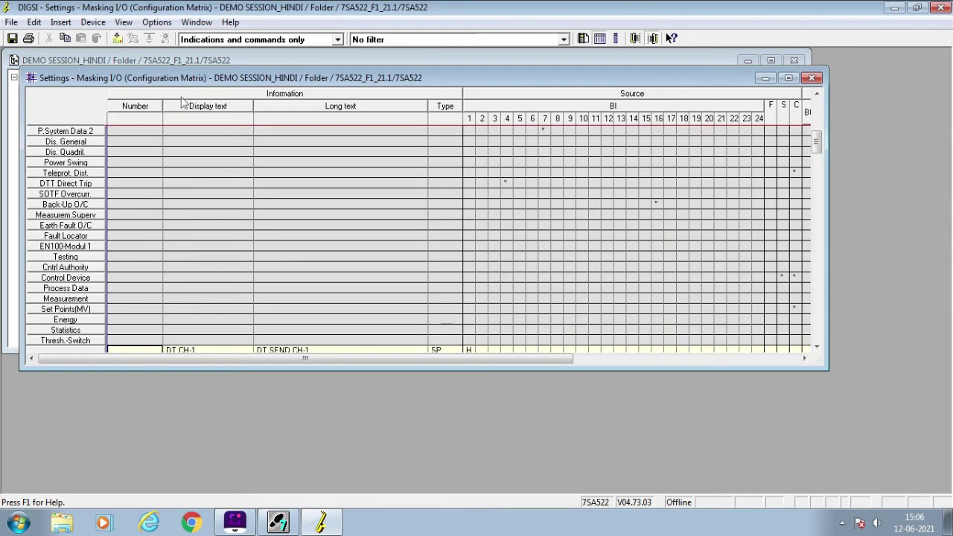
{"action": "double_click", "coordinate": [79, 173]}
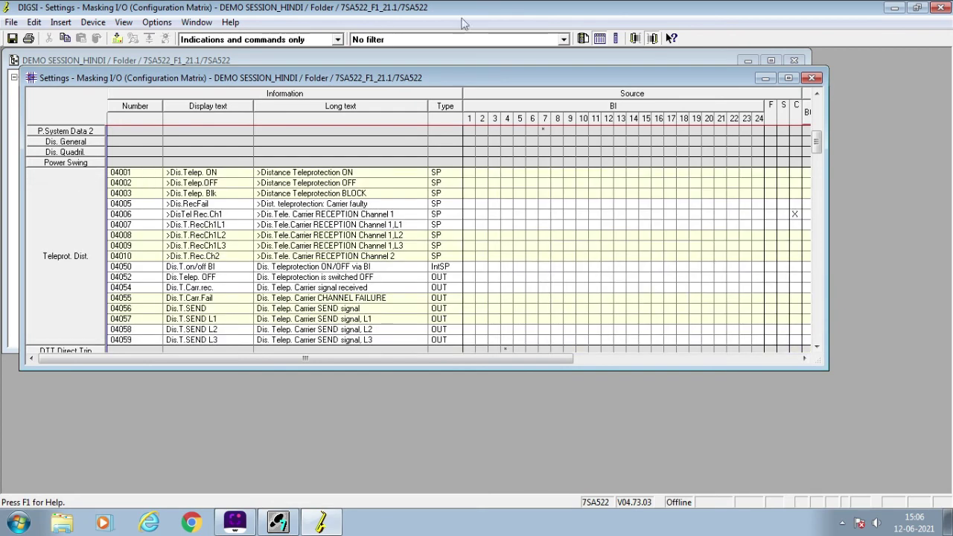
{"action": "left_click", "coordinate": [468, 41]}
{"action": "left_click", "coordinate": [436, 62]}
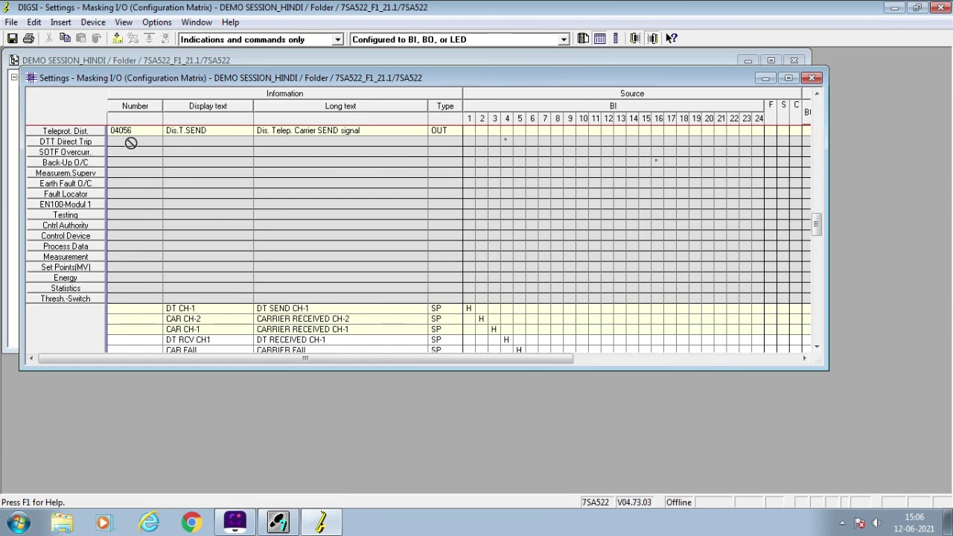
{"action": "left_click", "coordinate": [430, 44]}
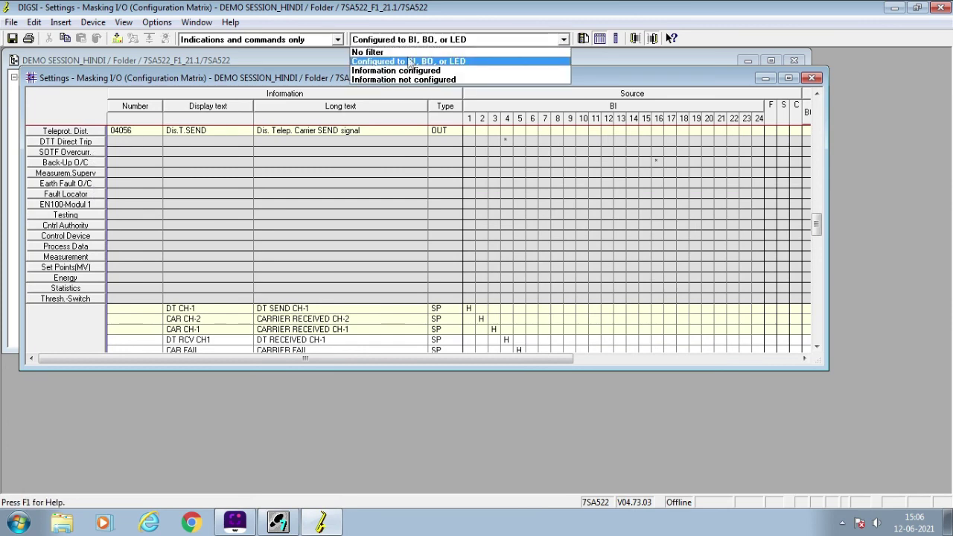
{"action": "left_click", "coordinate": [406, 70]}
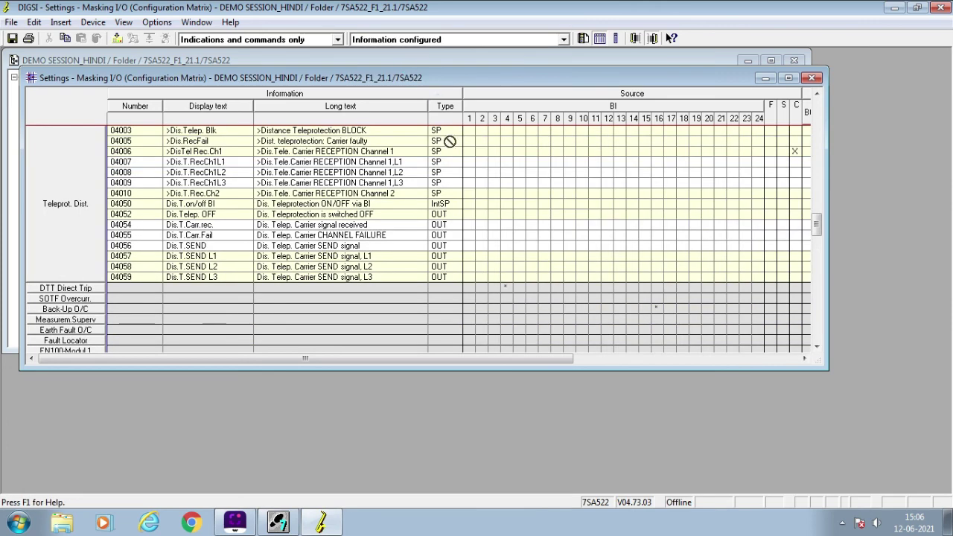
Examine the distance teleprotection carrier reception entries for Channel 1 and Channel 2, and close the configuration matrix
{"action": "left_click", "coordinate": [362, 150]}
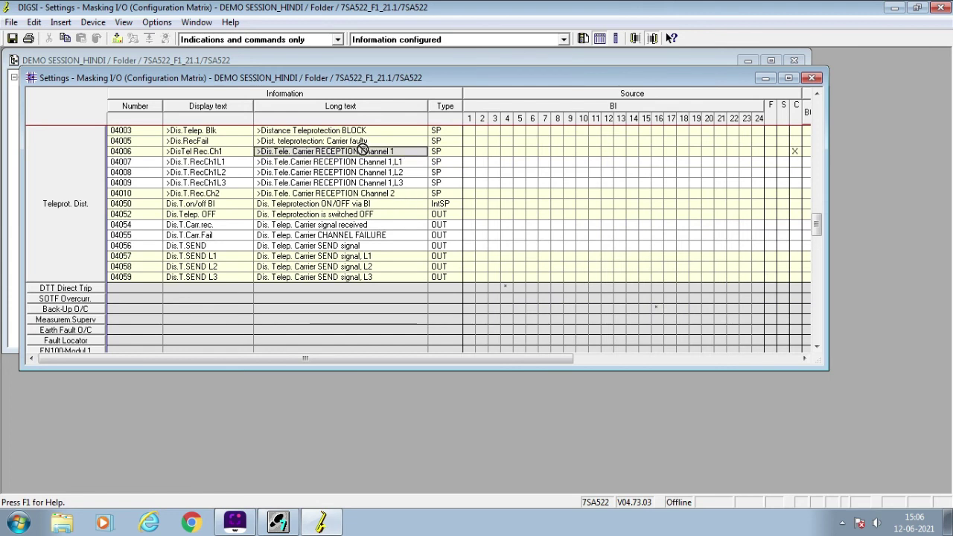
{"action": "left_click", "coordinate": [372, 192]}
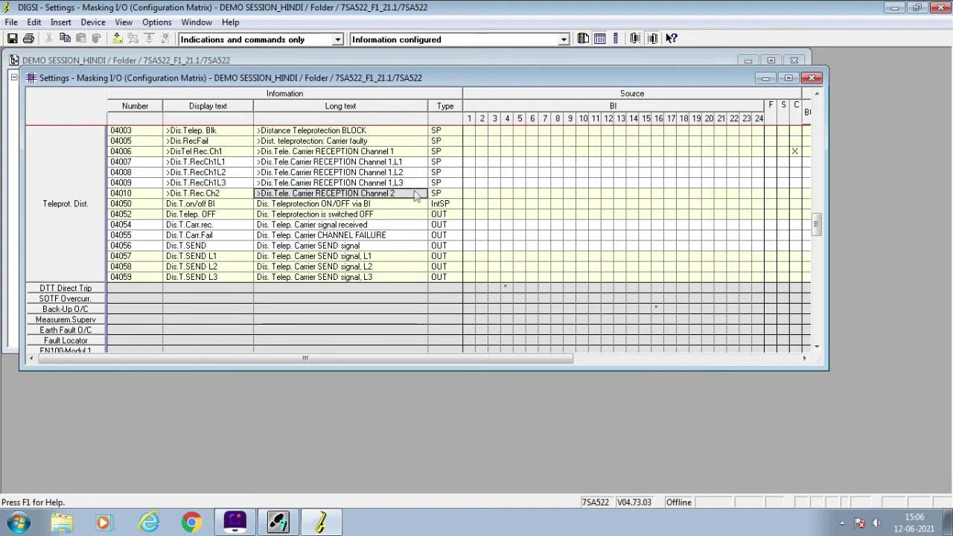
{"action": "left_click_drag", "start_coordinate": [469, 268], "coordinate": [382, 214]}
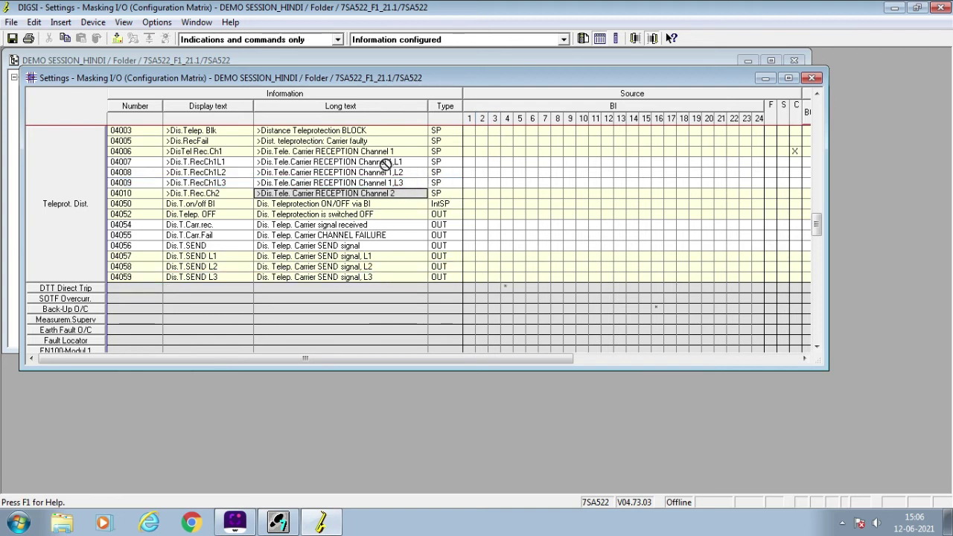
{"action": "left_click", "coordinate": [814, 78]}
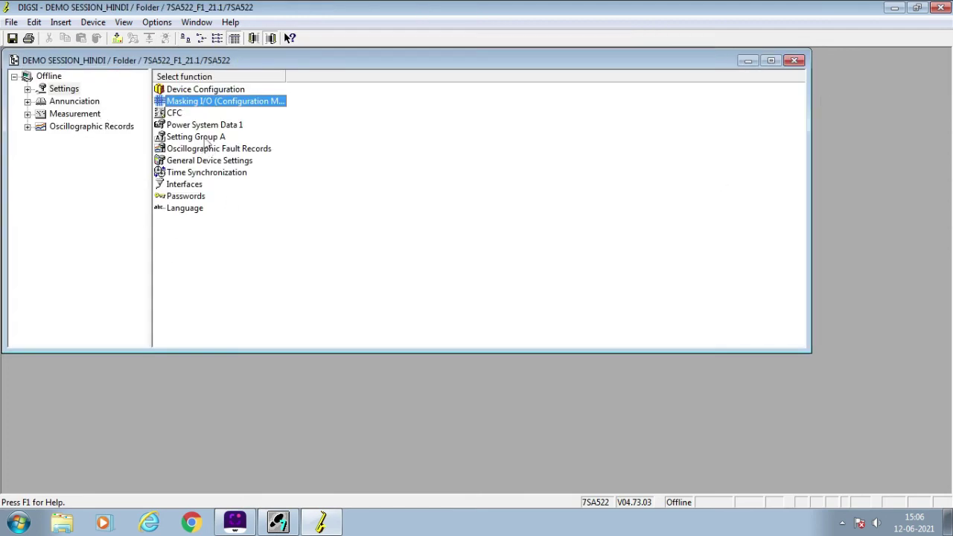
Review the Teleprotection for Distance protection settings in Setting Group A, including the Type of Line and DIS transient block by EF choices
{"action": "double_click", "coordinate": [206, 138]}
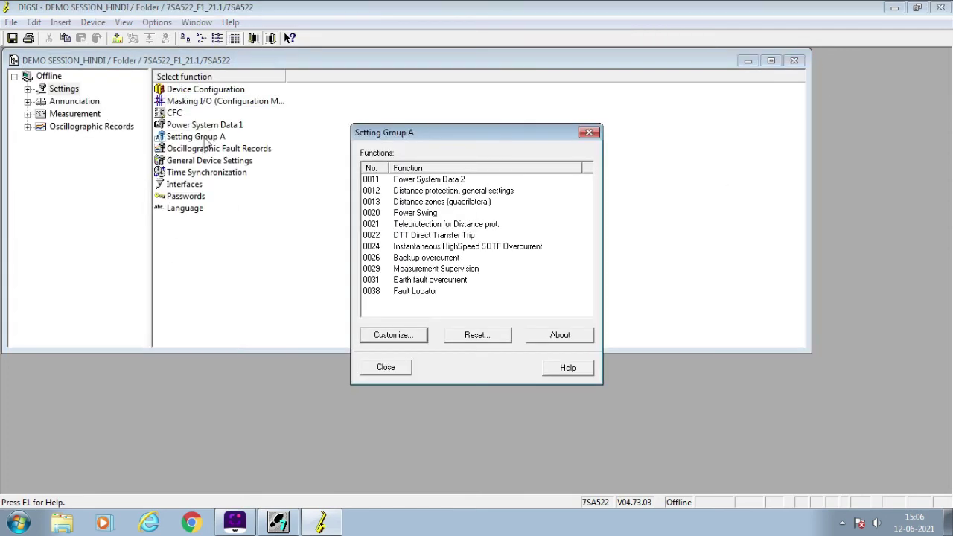
{"action": "double_click", "coordinate": [469, 224]}
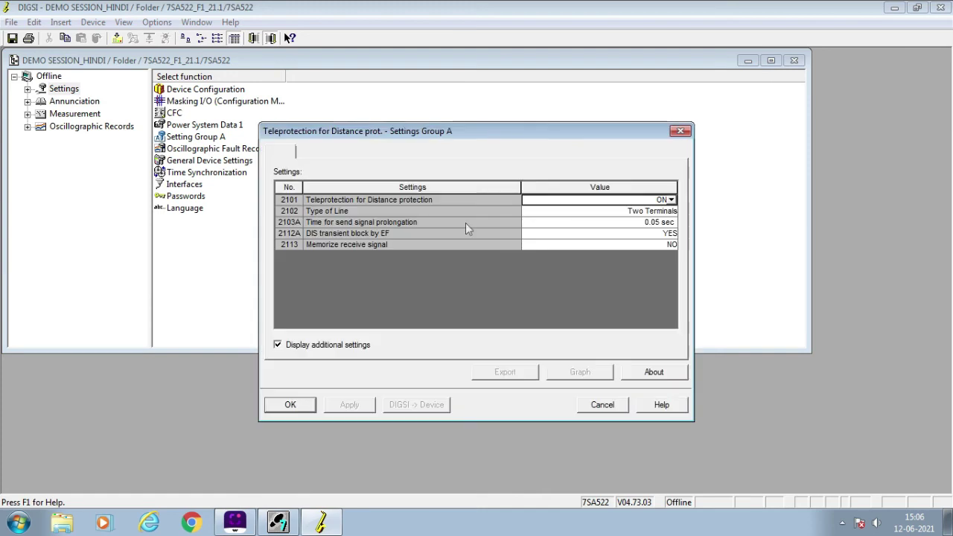
{"action": "left_click", "coordinate": [583, 215]}
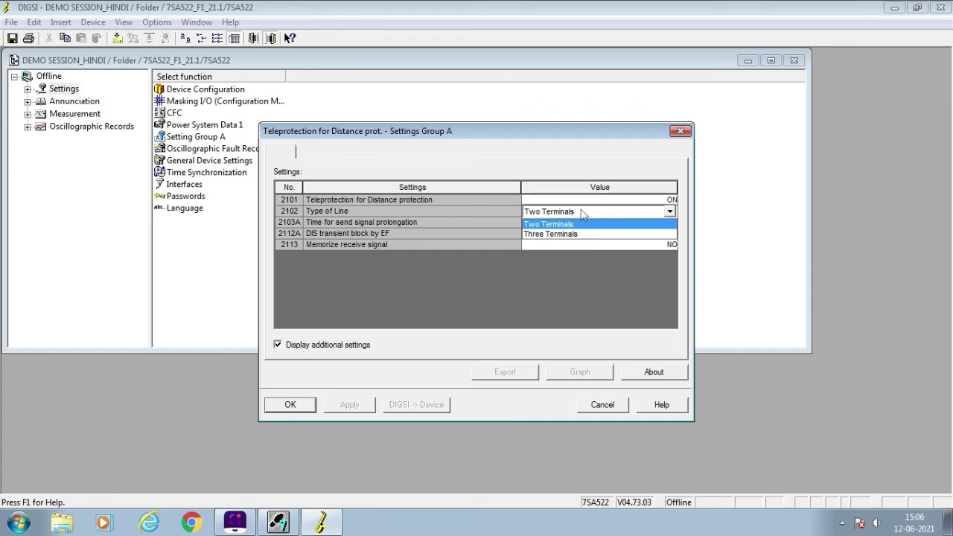
{"action": "left_click", "coordinate": [761, 247]}
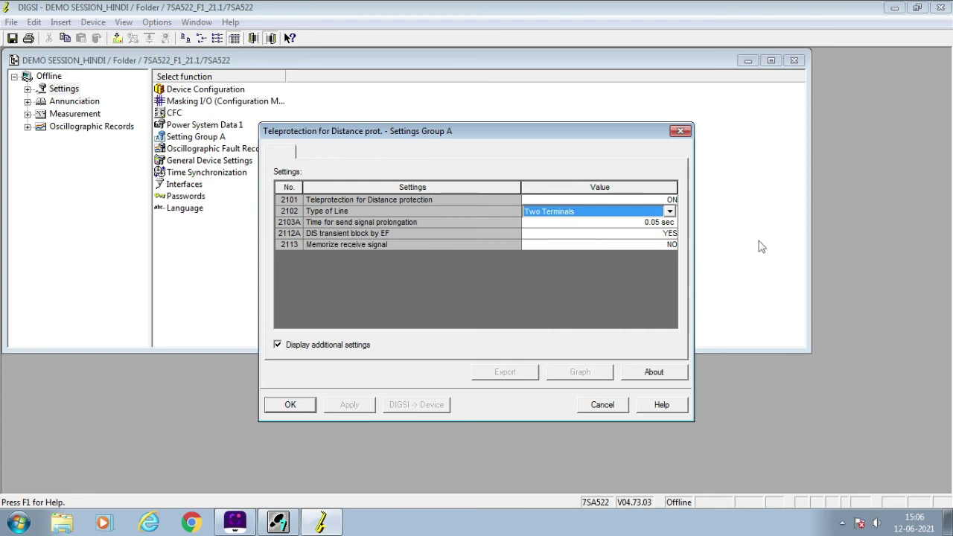
{"action": "left_click", "coordinate": [563, 234]}
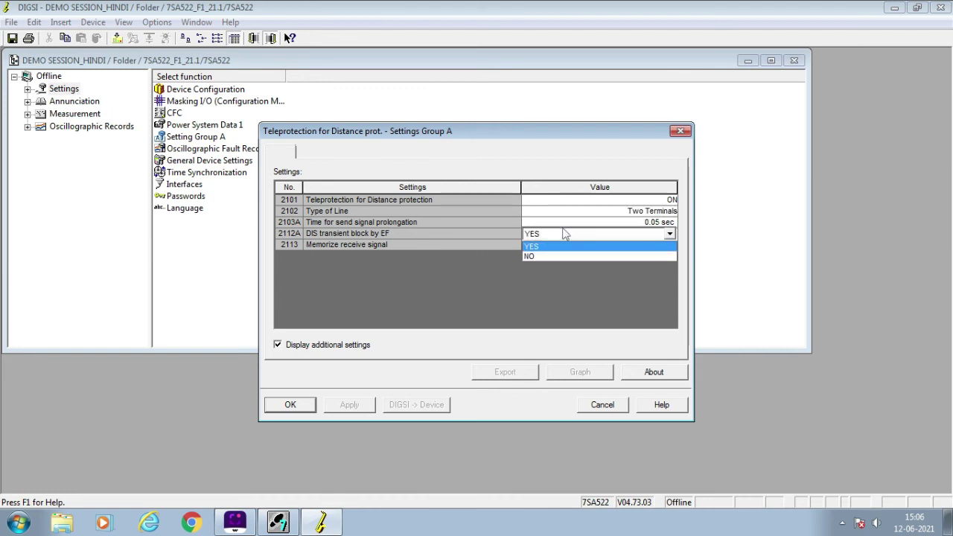
{"action": "left_click", "coordinate": [753, 240]}
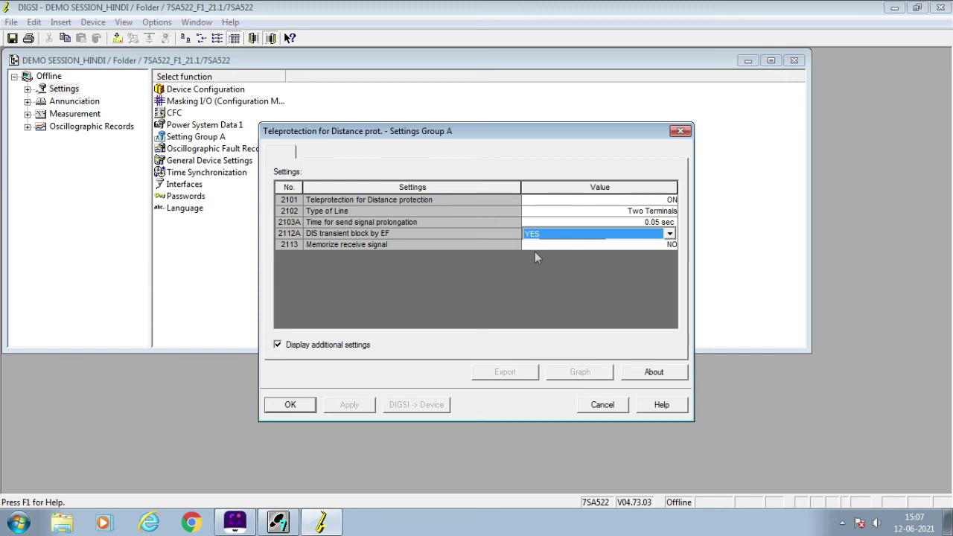
{"action": "left_click", "coordinate": [290, 406]}
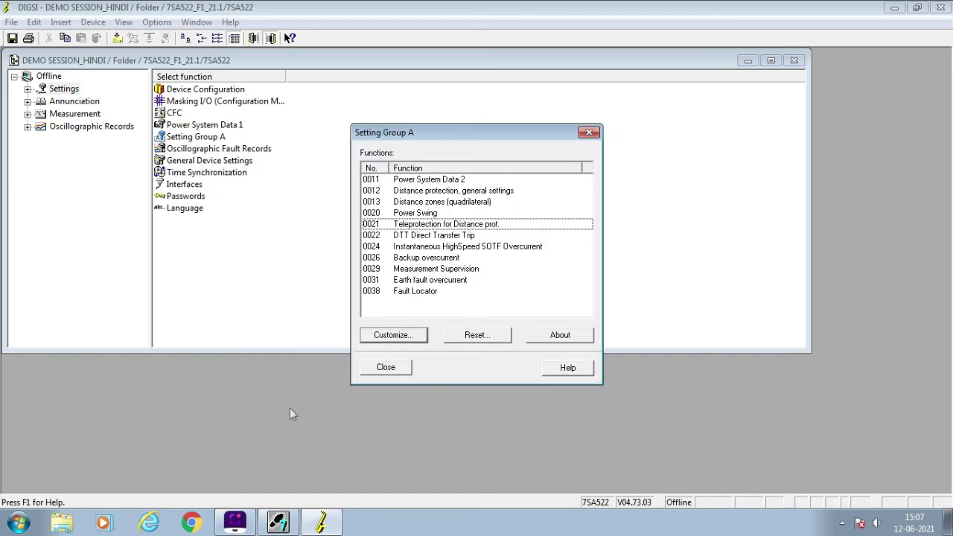
Review the DTT Direct Transfer Trip, Instantaneous HighSpeed SOTF Overcurrent and Backup overcurrent settings of Setting Group A
{"action": "double_click", "coordinate": [458, 236]}
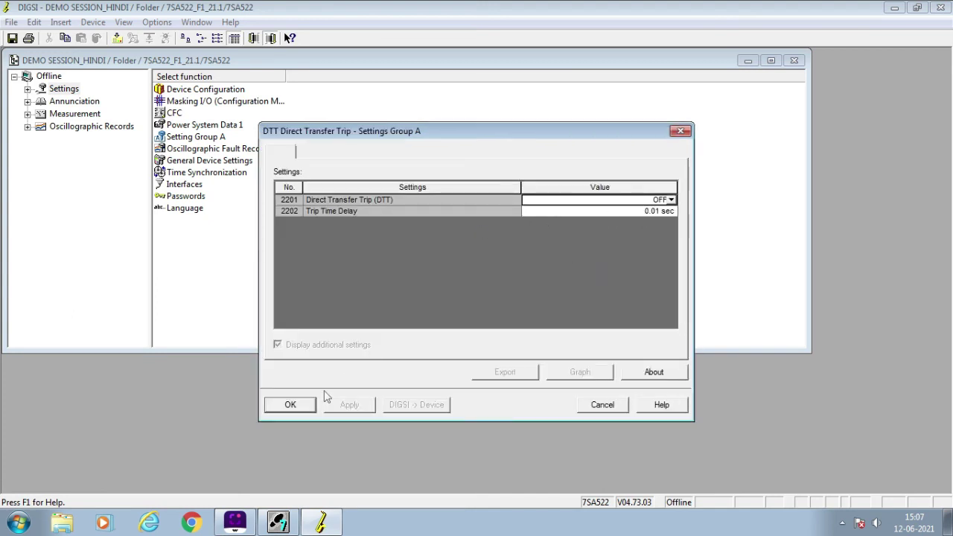
{"action": "left_click", "coordinate": [290, 406]}
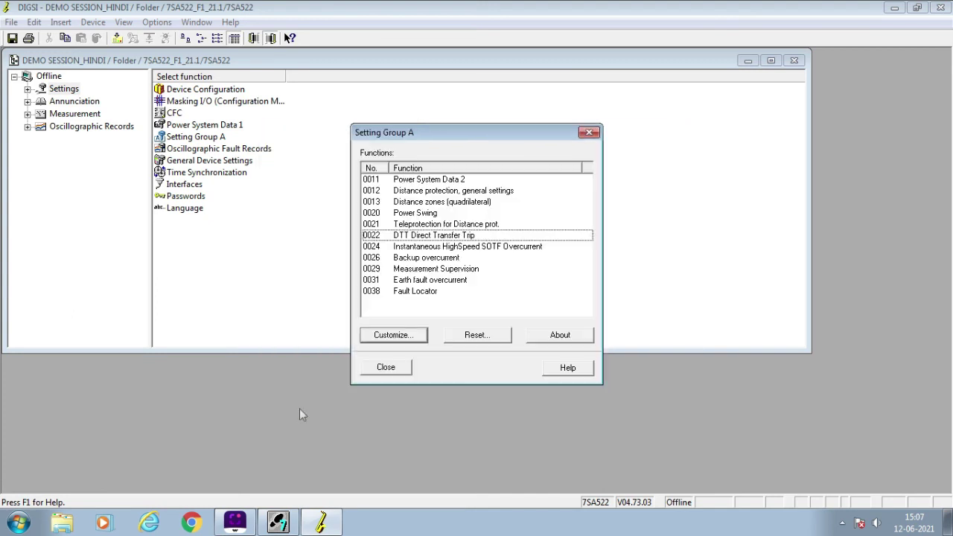
{"action": "double_click", "coordinate": [475, 248]}
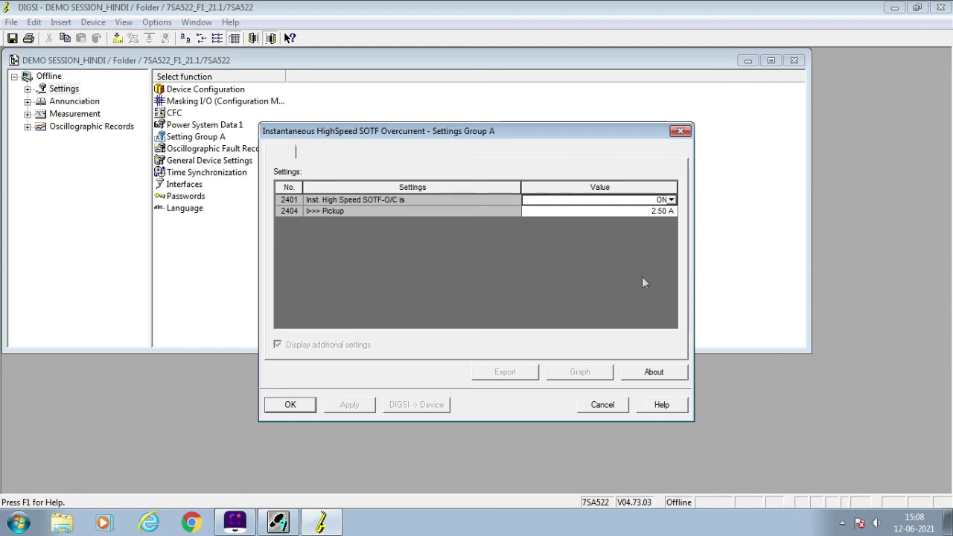
{"action": "left_click", "coordinate": [290, 404]}
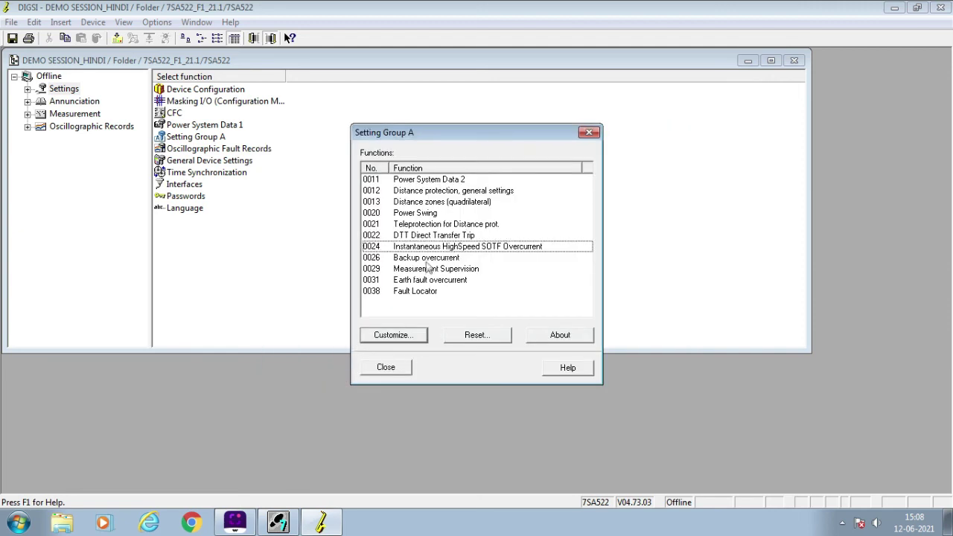
{"action": "double_click", "coordinate": [426, 259]}
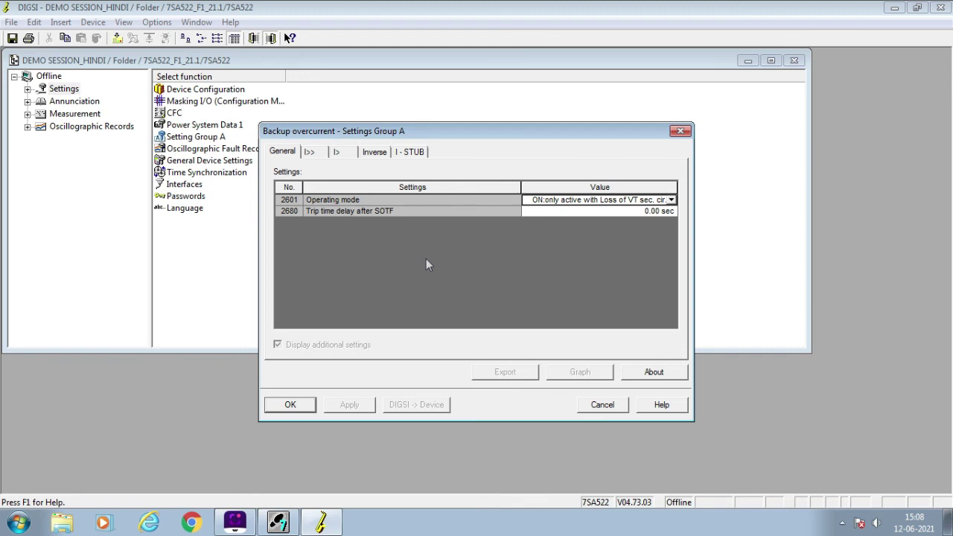
{"action": "left_click", "coordinate": [294, 405]}
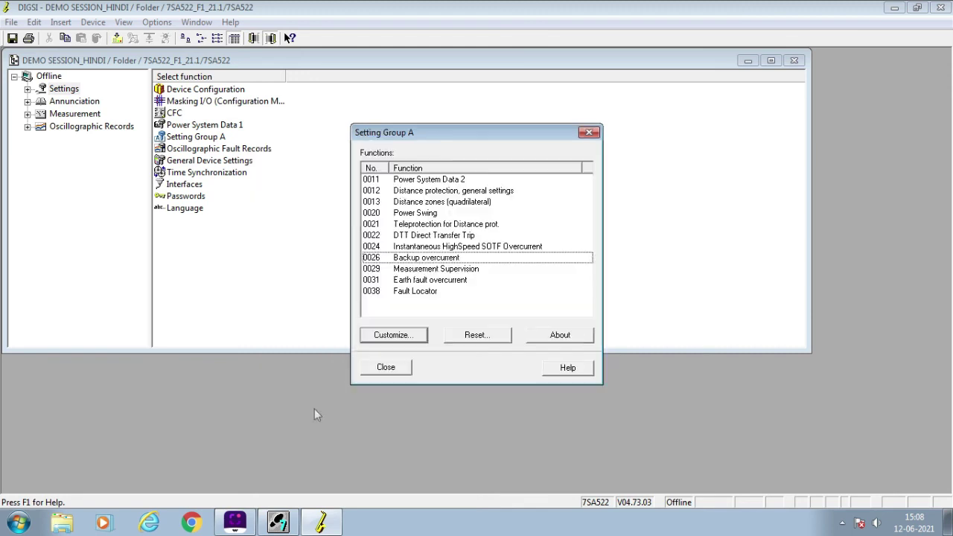
Switch Measurement Supervision to OFF, view the Fuse Failure Monitor settings, and close the dialog without applying
{"action": "double_click", "coordinate": [476, 269]}
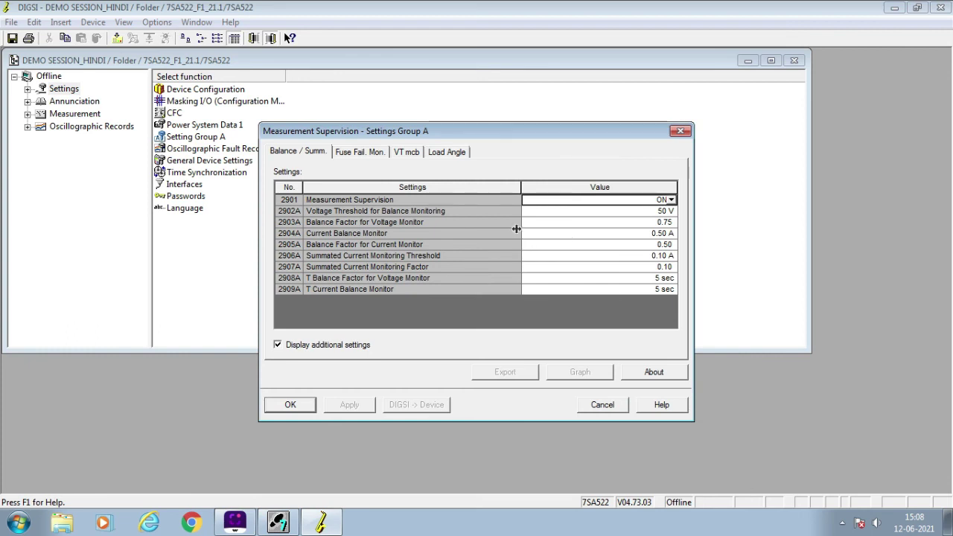
{"action": "left_click", "coordinate": [586, 205]}
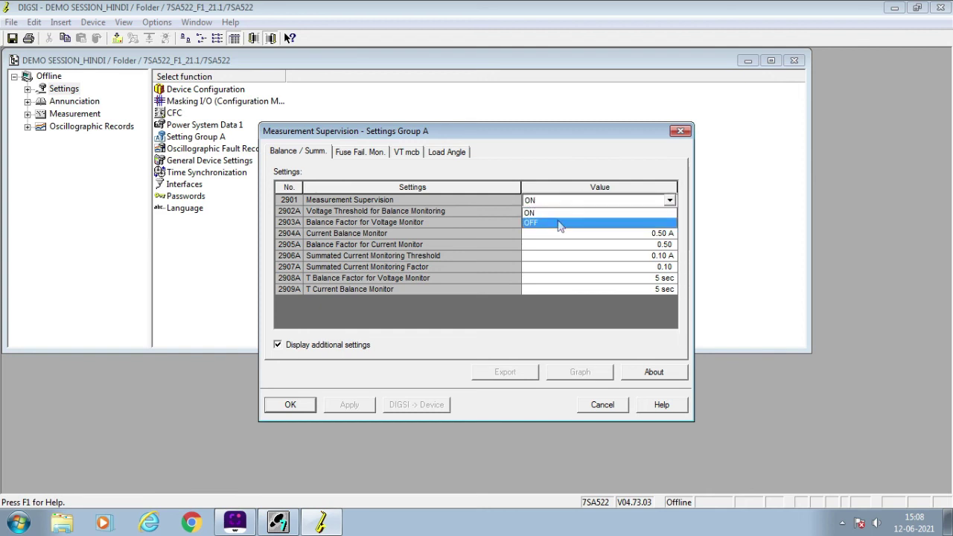
{"action": "left_click", "coordinate": [560, 223]}
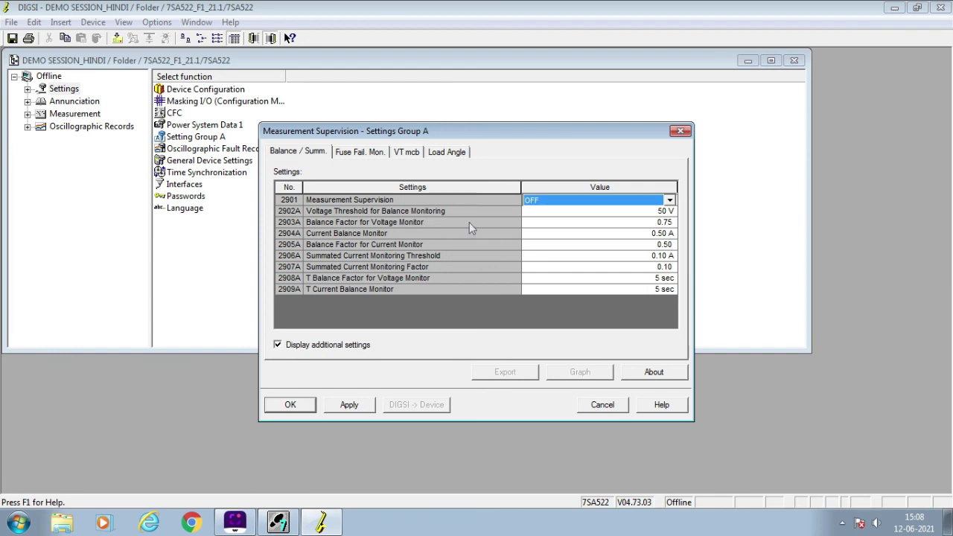
{"action": "left_click", "coordinate": [525, 223]}
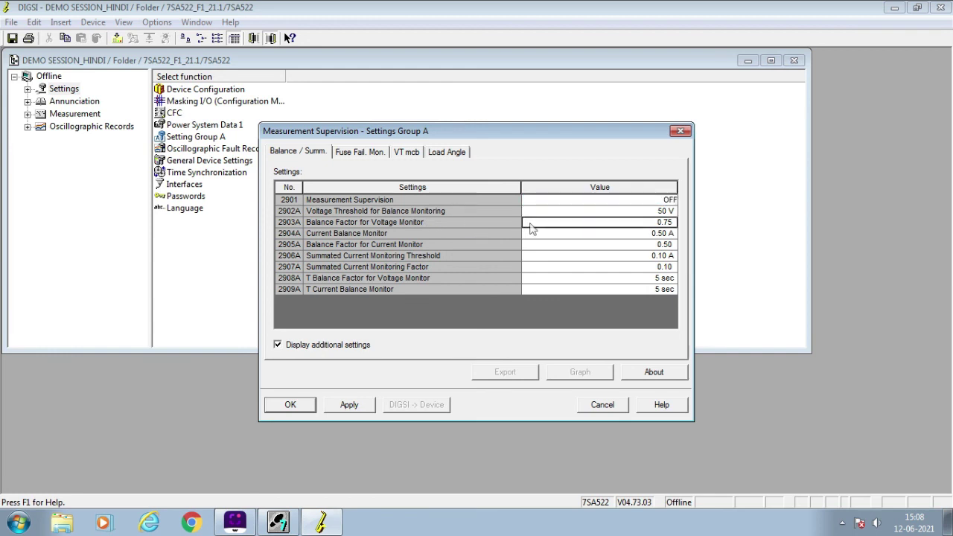
{"action": "left_click", "coordinate": [368, 154]}
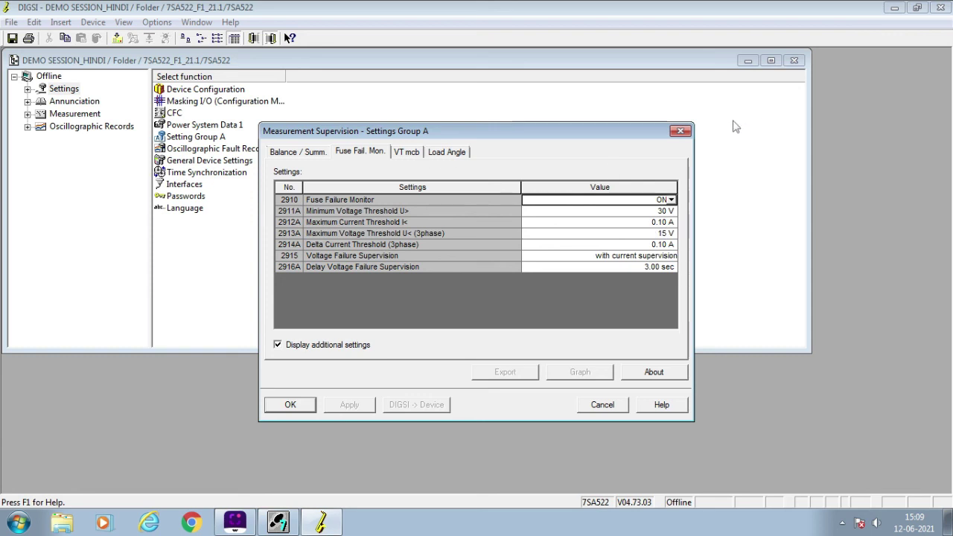
{"action": "left_click", "coordinate": [679, 132]}
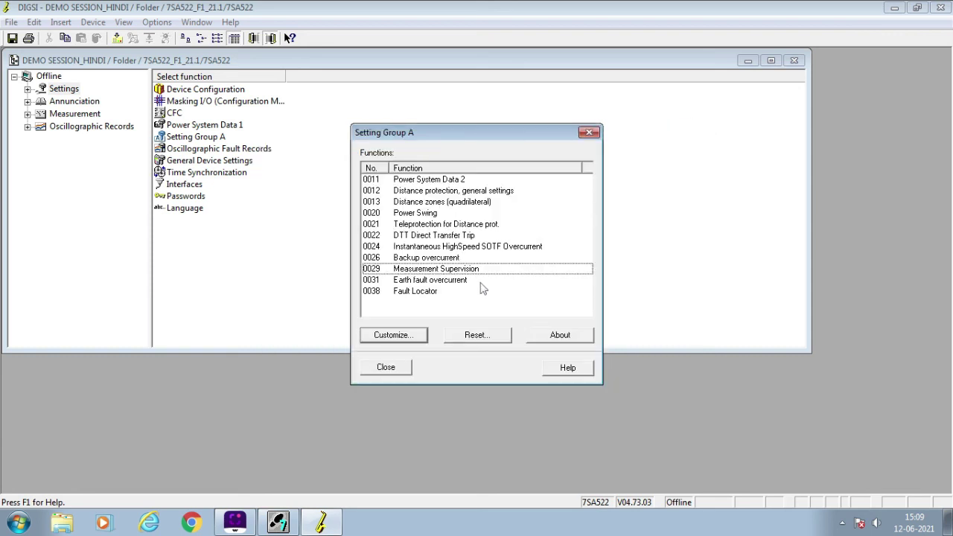
Set the Fault Locator to start with TRIP, apply the change, and close Setting Group A
{"action": "double_click", "coordinate": [423, 293]}
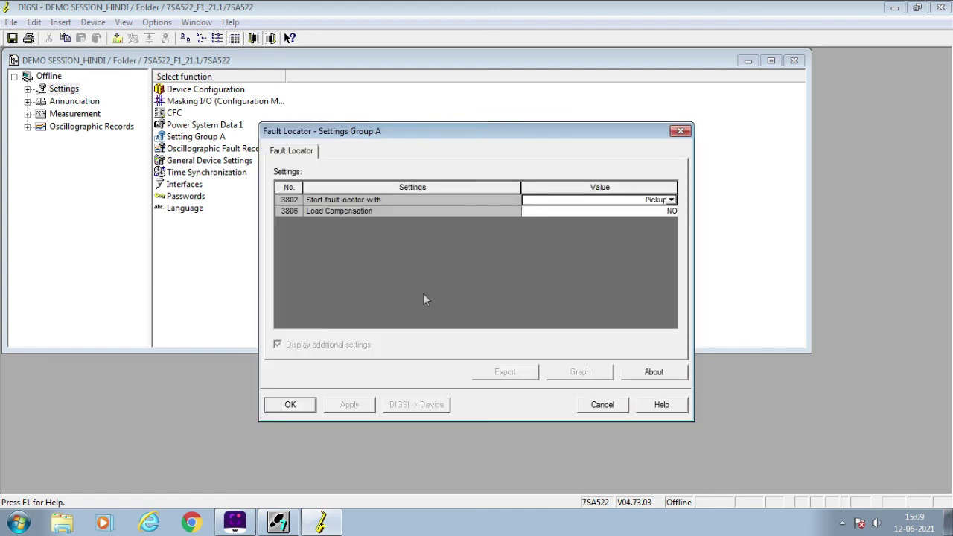
{"action": "left_click", "coordinate": [584, 199]}
{"action": "left_click", "coordinate": [559, 222]}
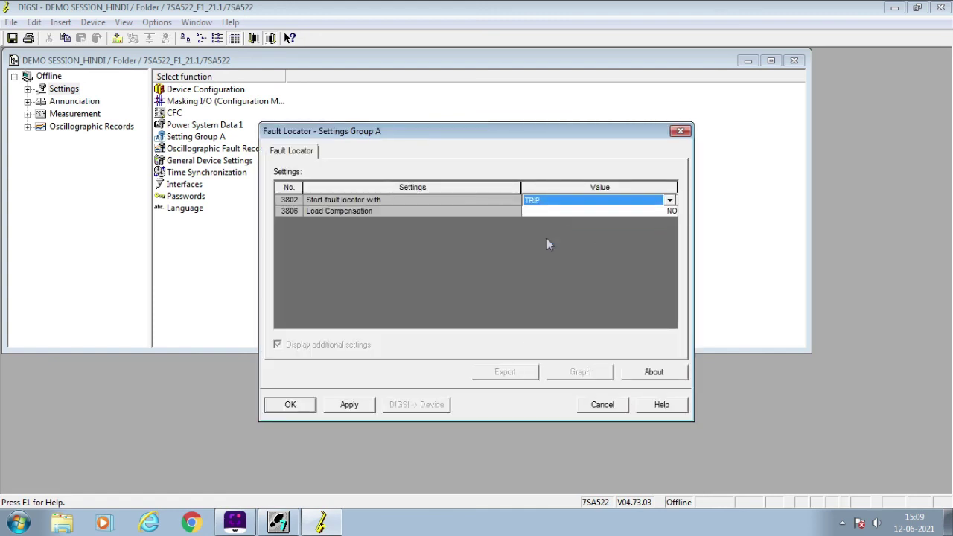
{"action": "left_click", "coordinate": [332, 406]}
{"action": "left_click", "coordinate": [290, 406]}
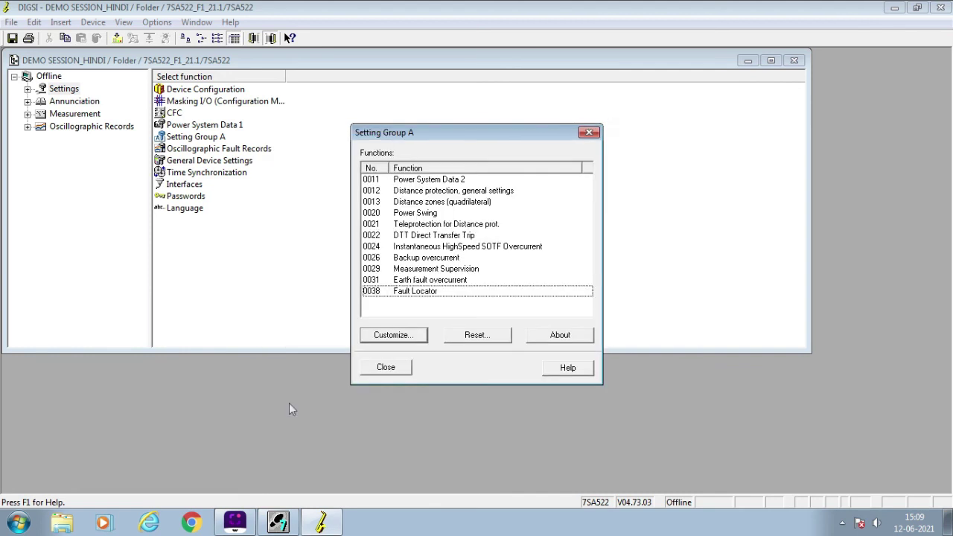
{"action": "left_click", "coordinate": [376, 370]}
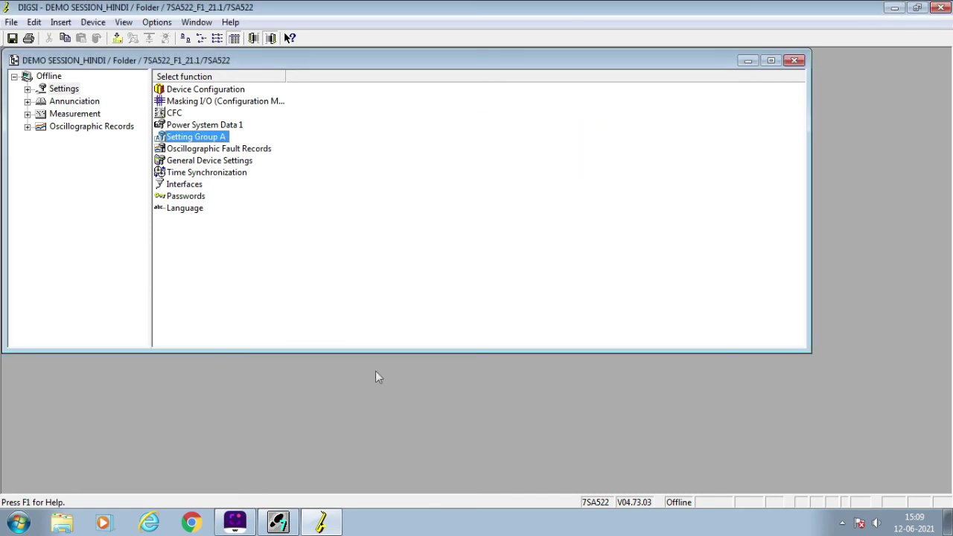
Set Waveform Capture in Oscillographic Fault Records to "Save with TRIP" and apply it, and view the General Device Settings
{"action": "double_click", "coordinate": [230, 151]}
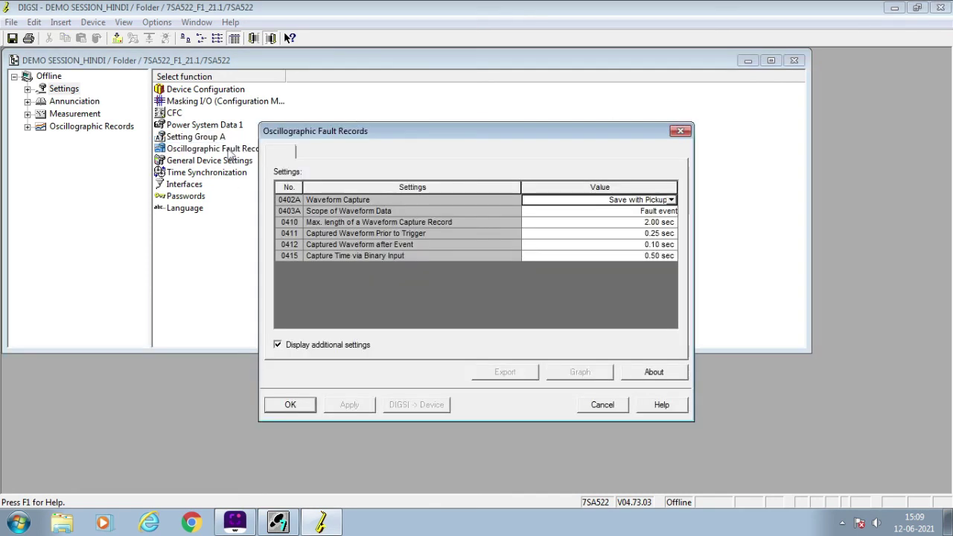
{"action": "left_click", "coordinate": [603, 202]}
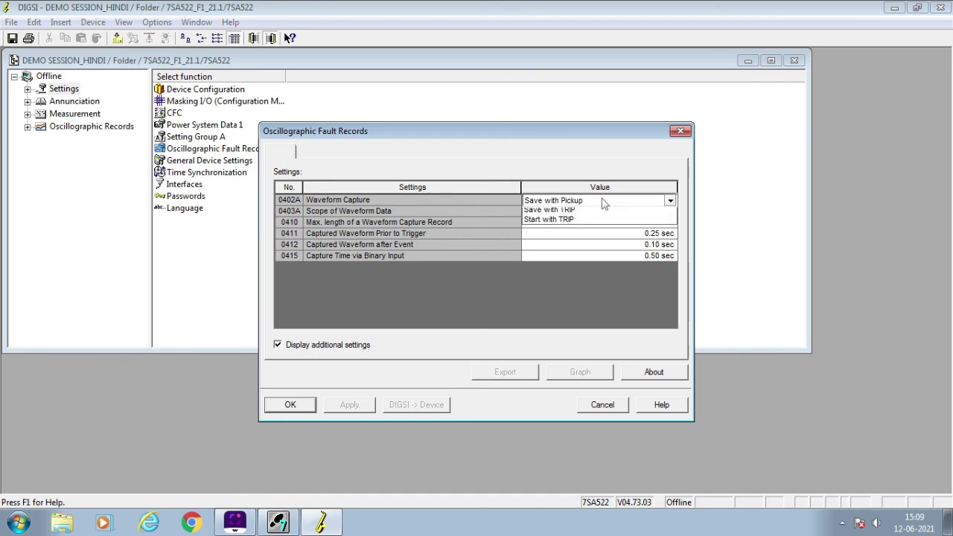
{"action": "left_click", "coordinate": [573, 223]}
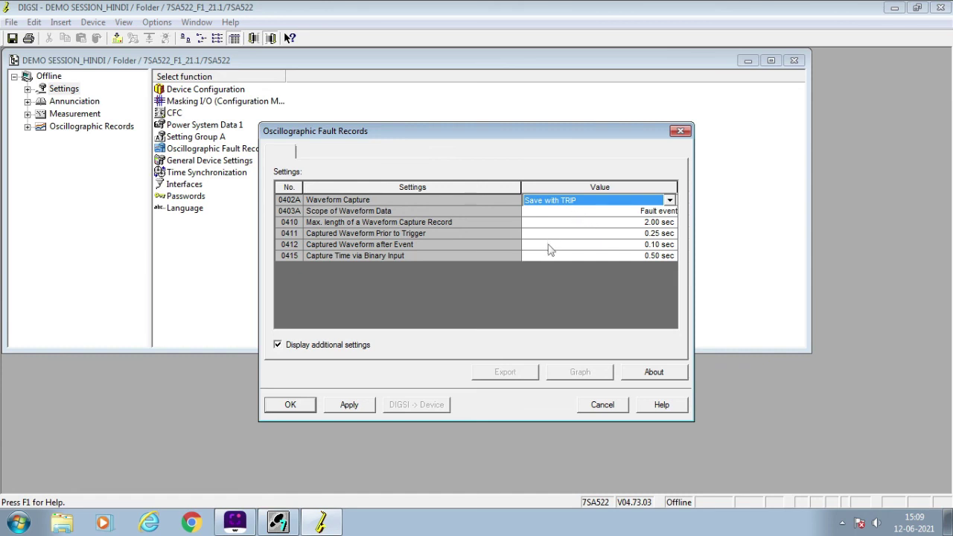
{"action": "mouse_move", "coordinate": [548, 249]}
{"action": "left_click", "coordinate": [341, 406]}
{"action": "left_click", "coordinate": [305, 407]}
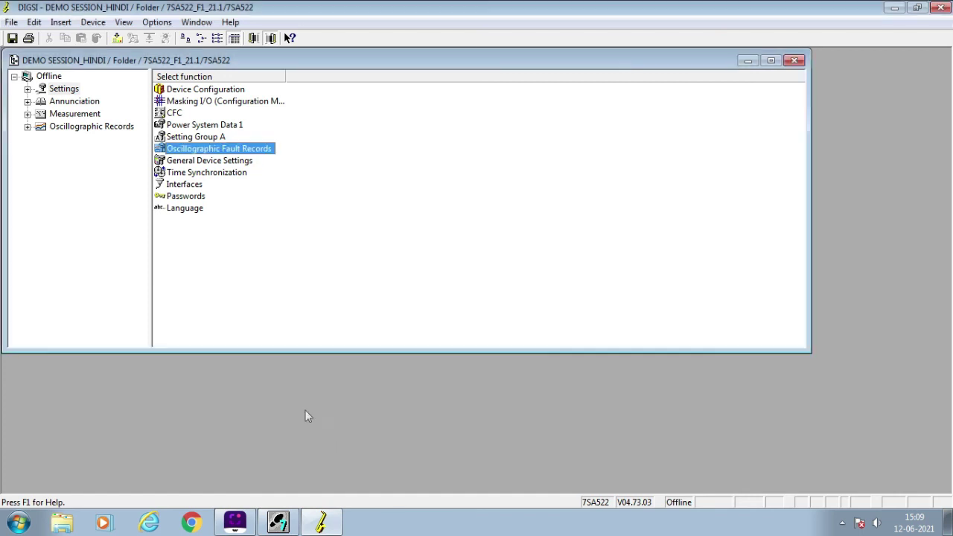
{"action": "double_click", "coordinate": [247, 165]}
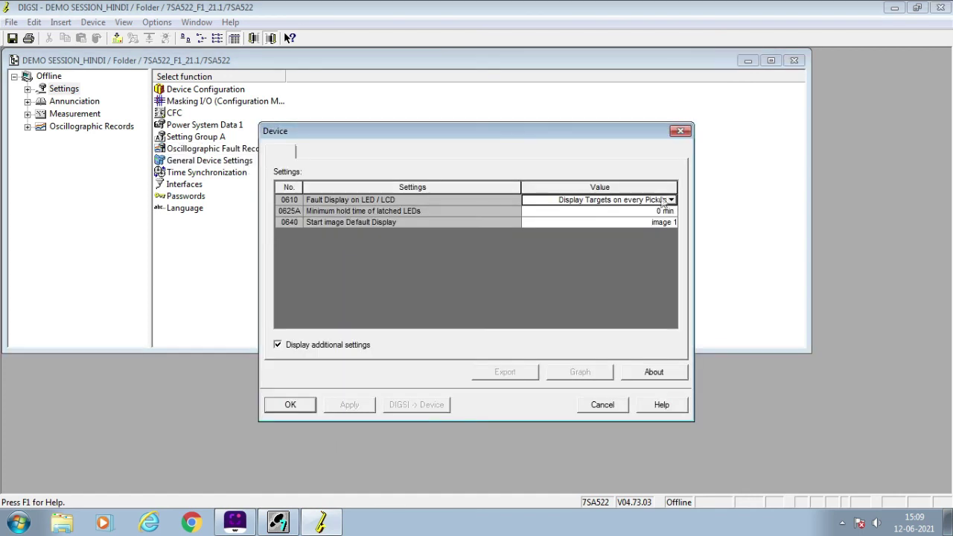
{"action": "left_click", "coordinate": [679, 132]}
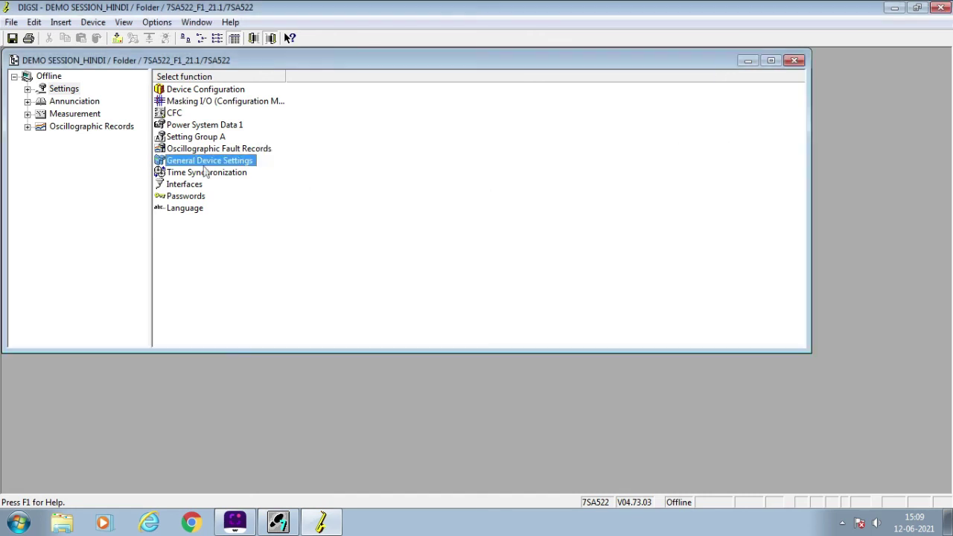
Configure Time Synchronization with Ethernet NTP as the source, a time zone offset to GMT of +05:30 and no summer time switchover
{"action": "left_click", "coordinate": [200, 173]}
{"action": "double_click", "coordinate": [200, 174]}
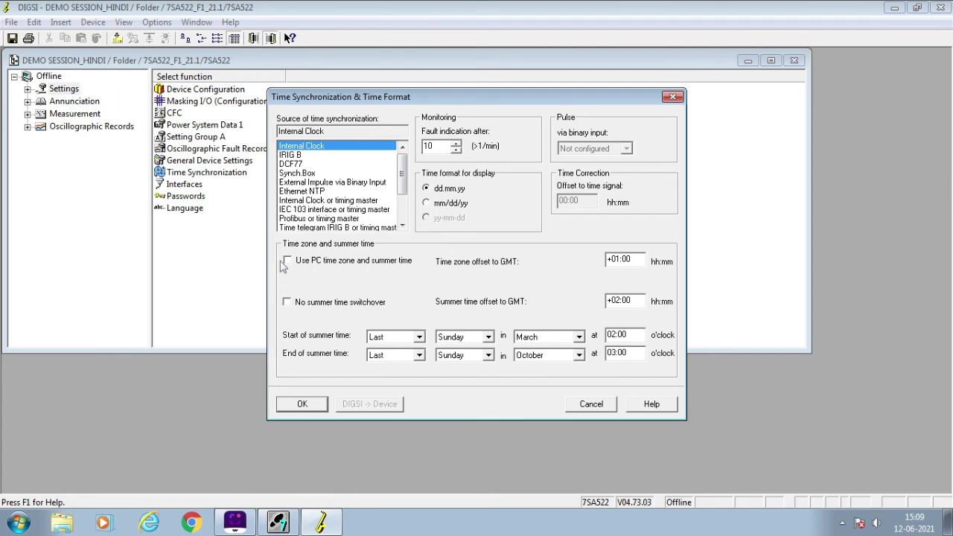
{"action": "left_click", "coordinate": [325, 192]}
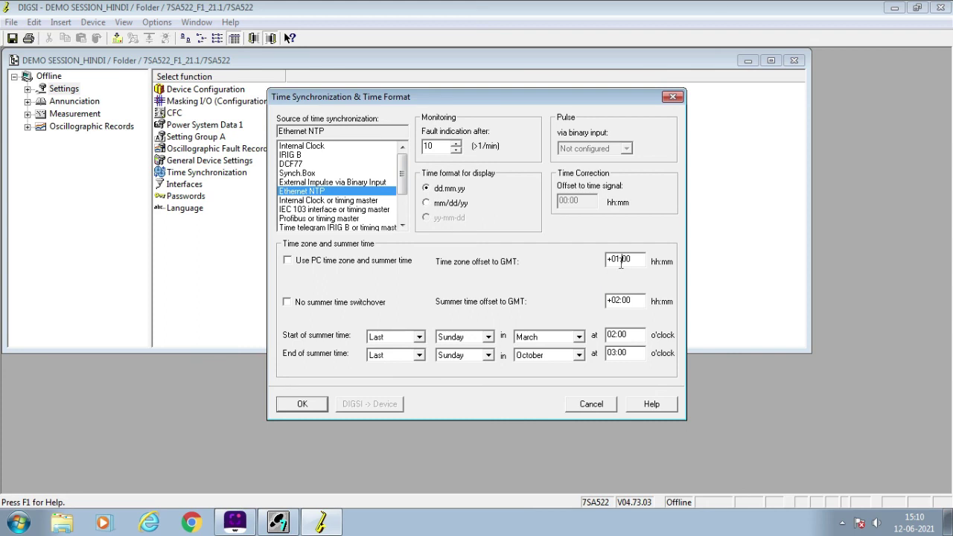
{"action": "left_click_drag", "start_coordinate": [620, 263], "coordinate": [612, 264]}
{"action": "type", "text": "05"}
{"action": "key", "text": "Delete"}
{"action": "type", "text": "3"}
{"action": "left_click", "coordinate": [289, 308]}
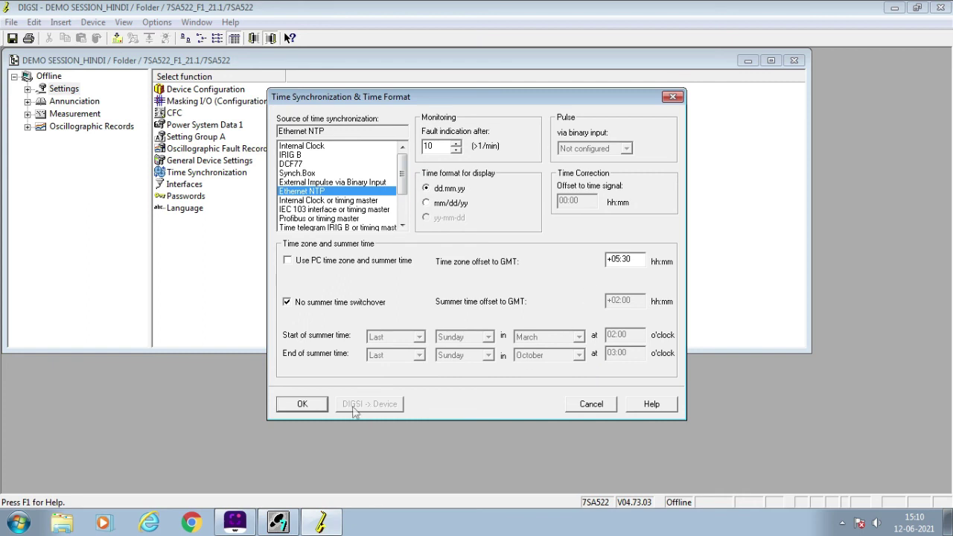
{"action": "left_click", "coordinate": [320, 404]}
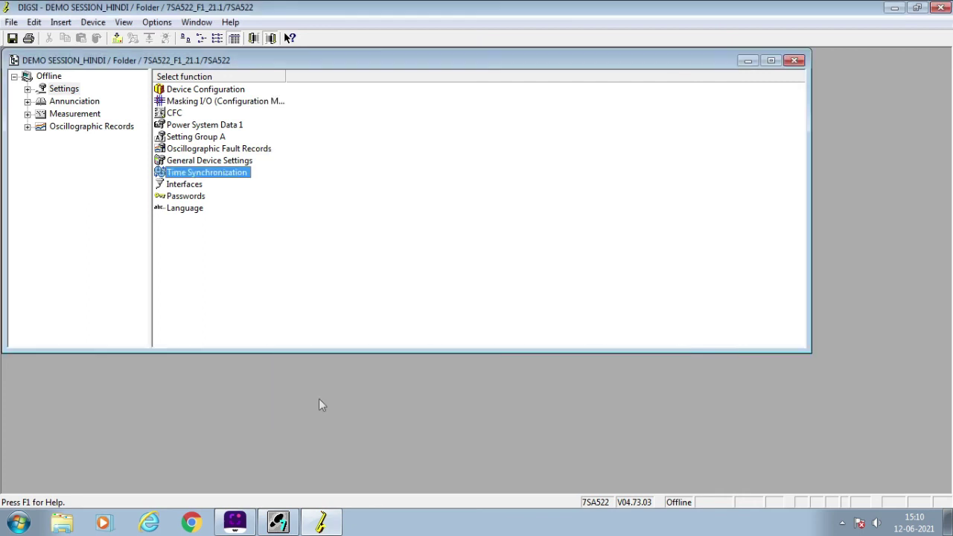
Review the device's Interface Settings, including the serial port and VD addresses, and close them without changes
{"action": "left_click", "coordinate": [187, 190]}
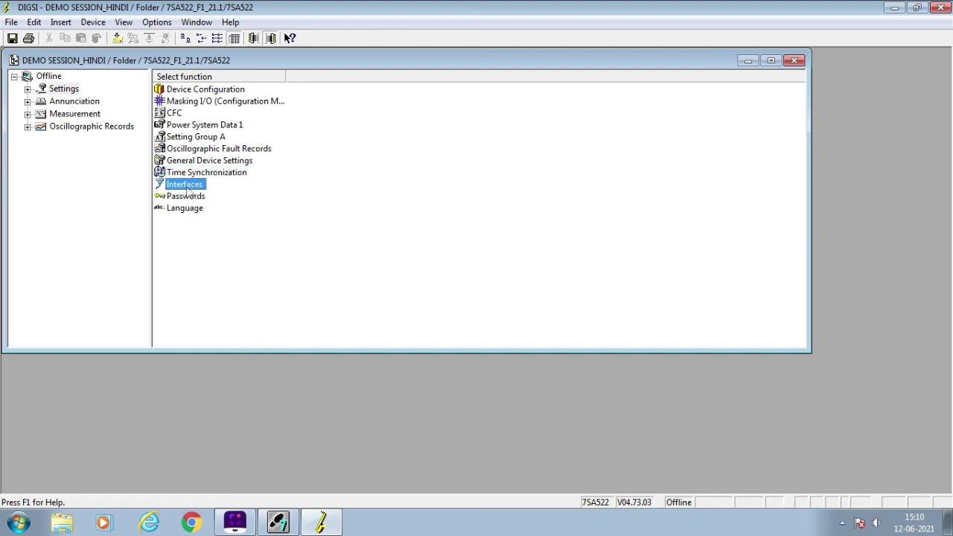
{"action": "double_click", "coordinate": [187, 191]}
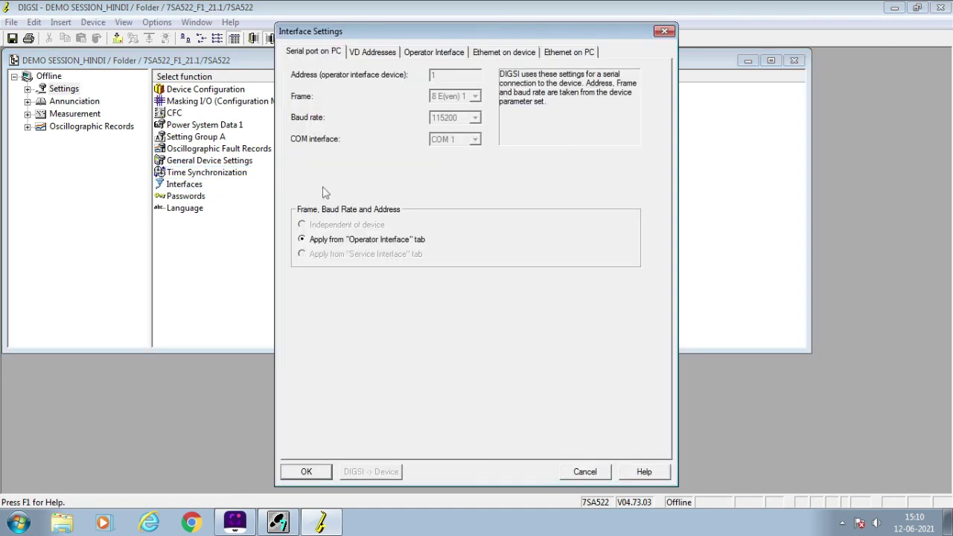
{"action": "left_click", "coordinate": [548, 57]}
{"action": "left_click", "coordinate": [393, 51]}
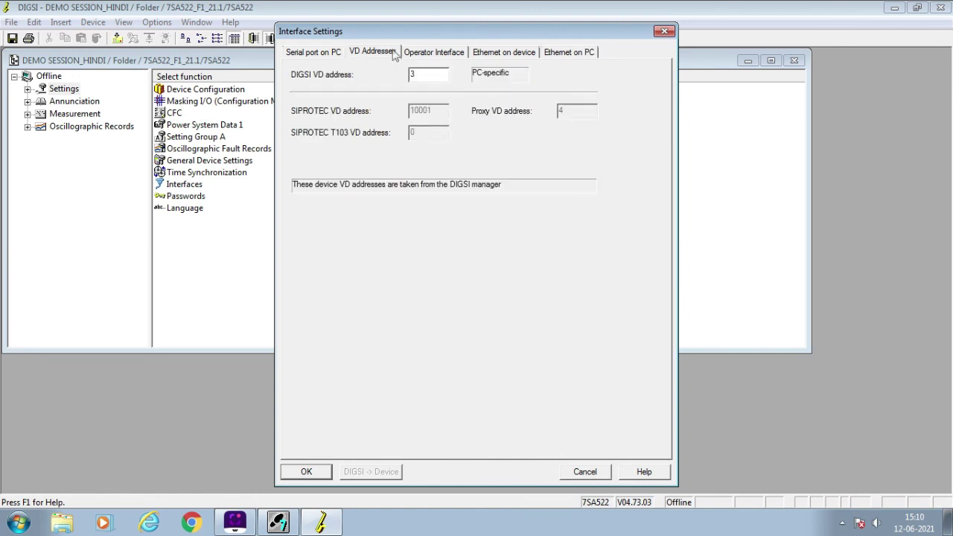
{"action": "left_click", "coordinate": [662, 31]}
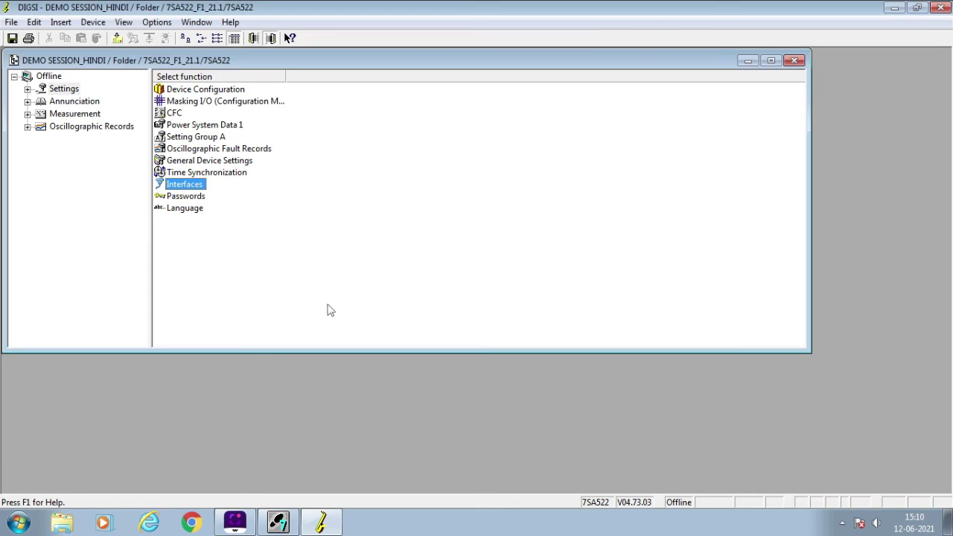